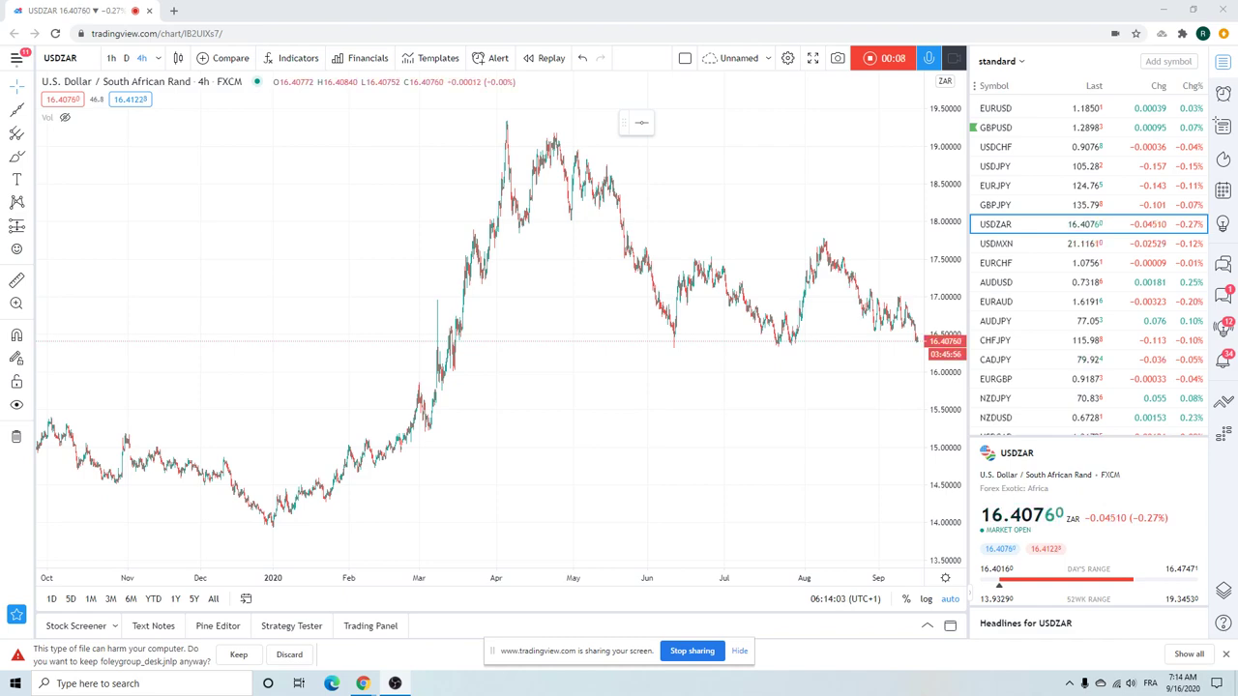
# Step: Zoom into the USDZAR chart and switch it from 4-hour to daily (D) candles
pyautogui.scroll(5, 672, 387)
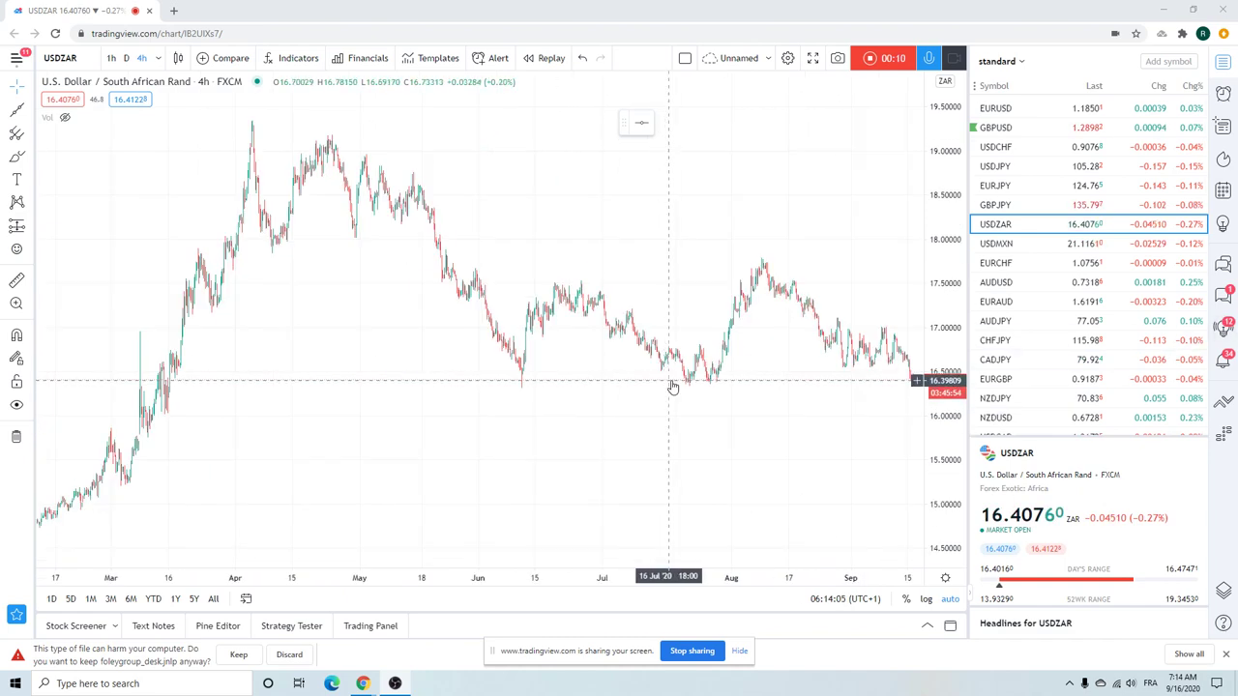
pyautogui.scroll(3, 893, 525)
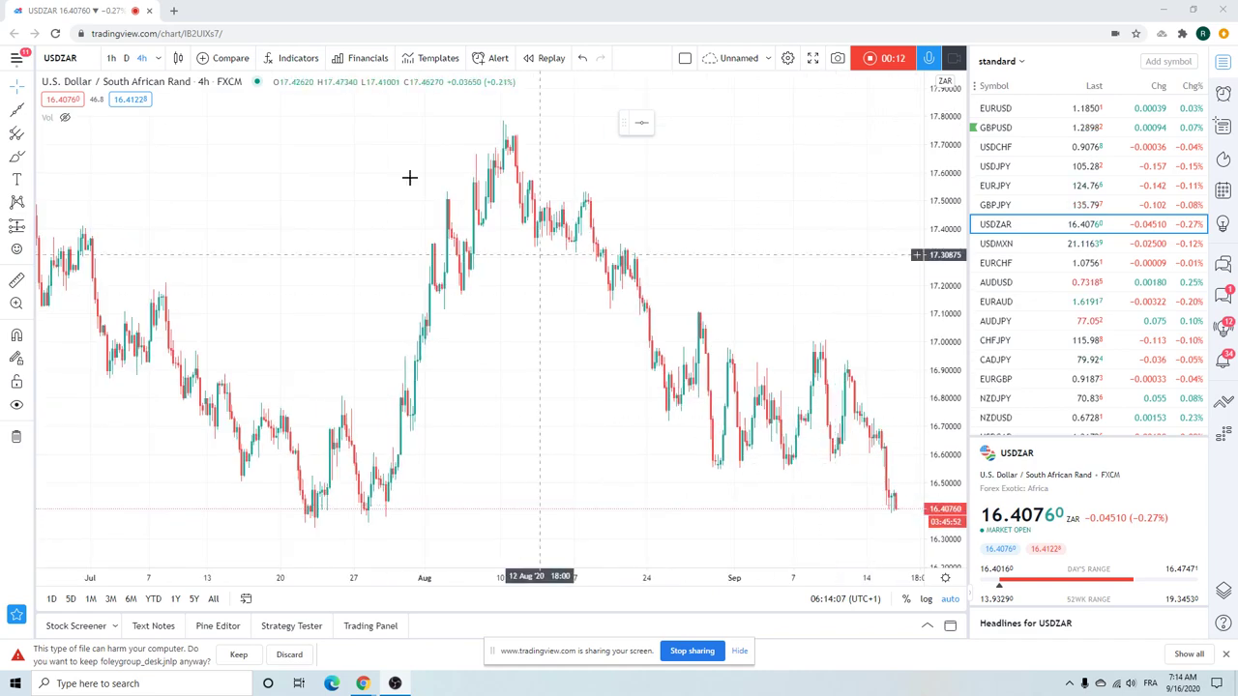
pyautogui.click(126, 60)
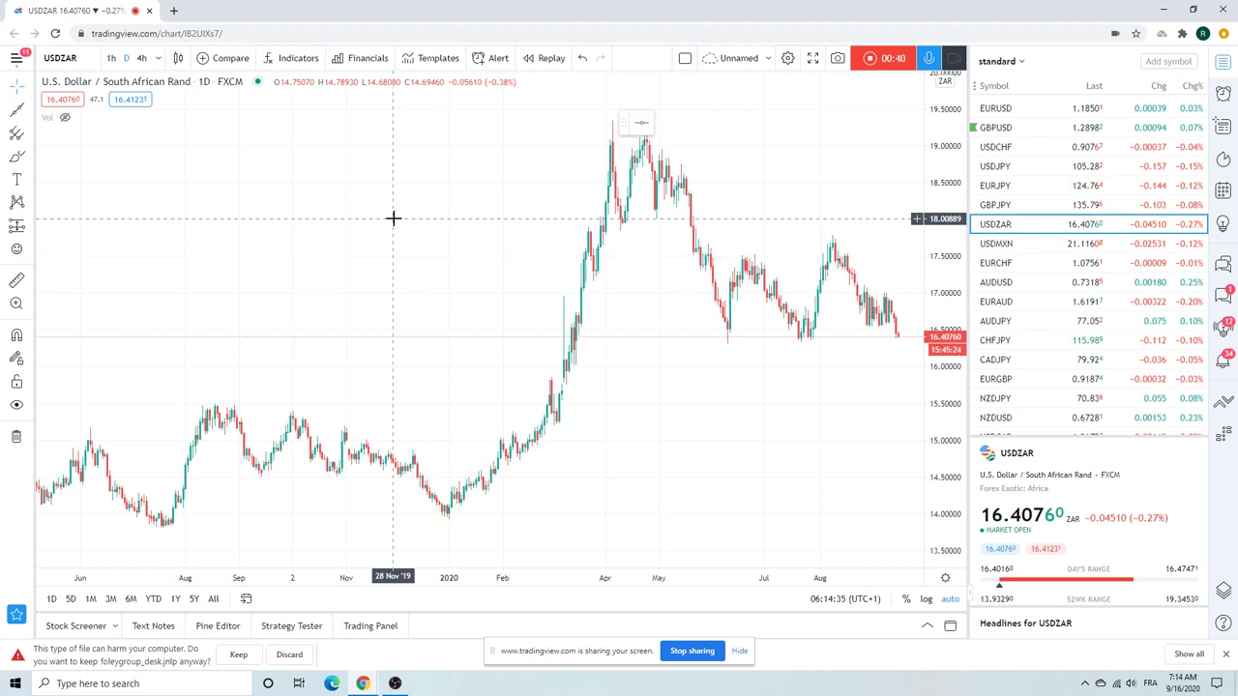
# Step: Zoom the daily USDZAR time axis in to span 2020 through mid-September
pyautogui.scroll(2, 365, 229)
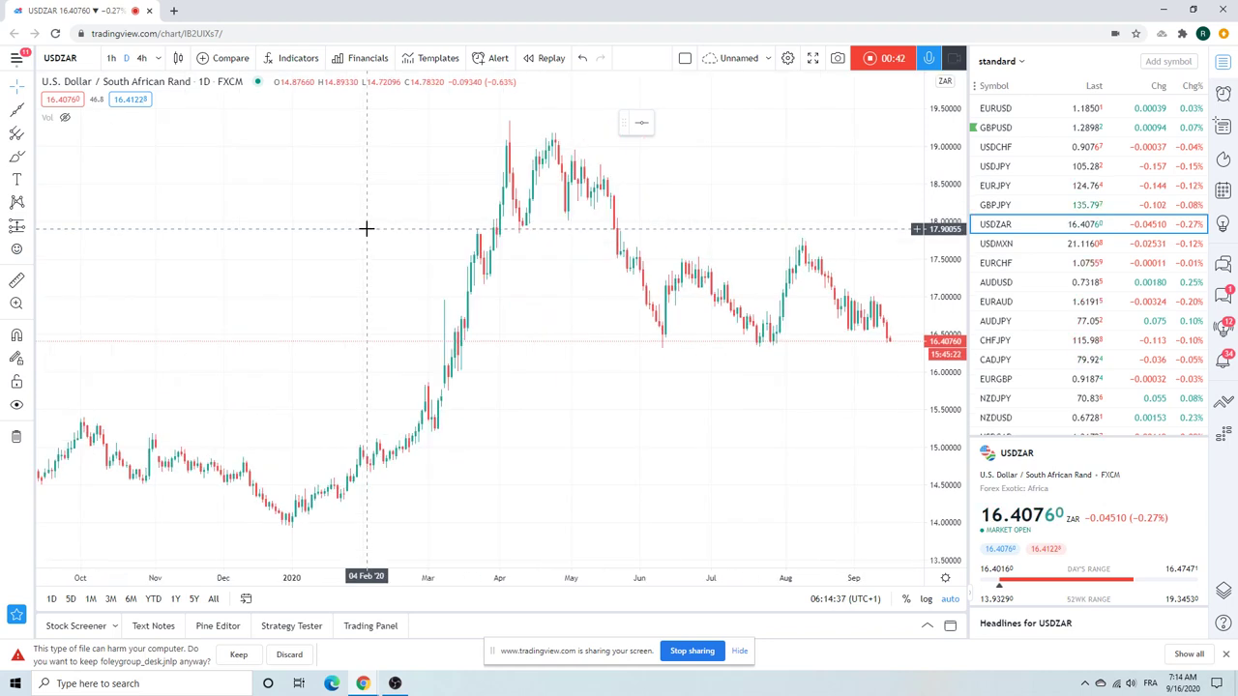
pyautogui.scroll(2, 365, 229)
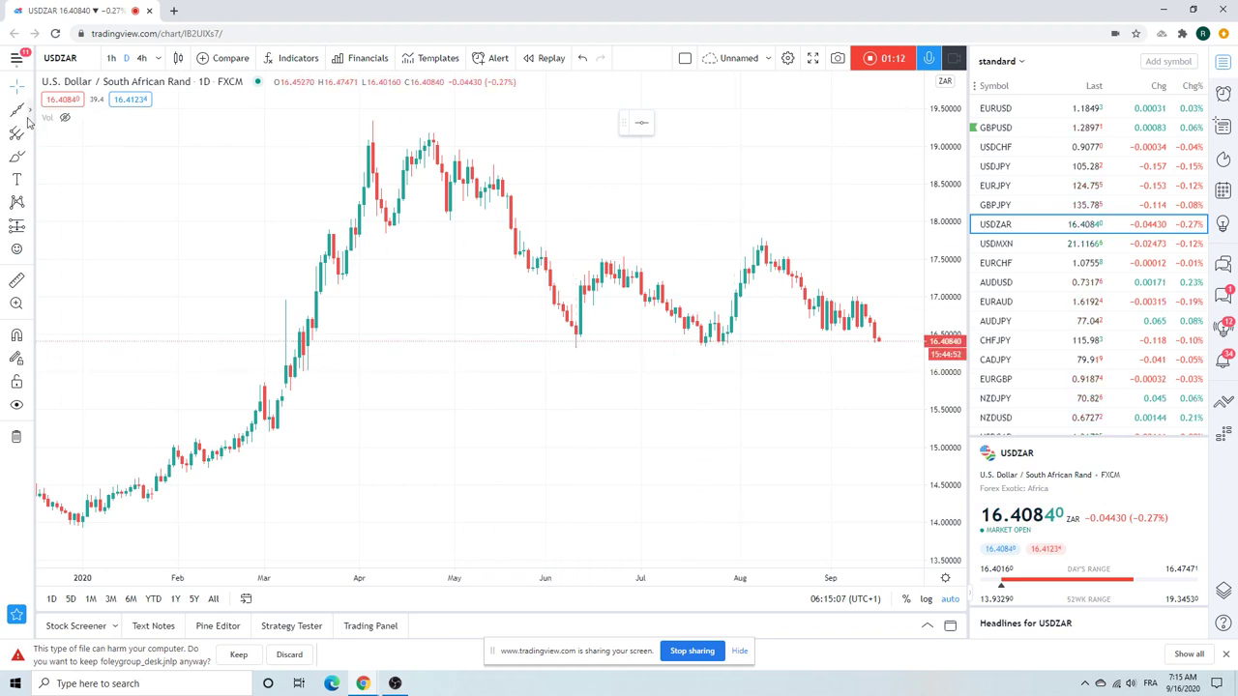
# Step: Draw a USDZAR trend line from the 10 Jun low to the 20 Aug low
pyautogui.click(30, 112)
pyautogui.click(125, 368)
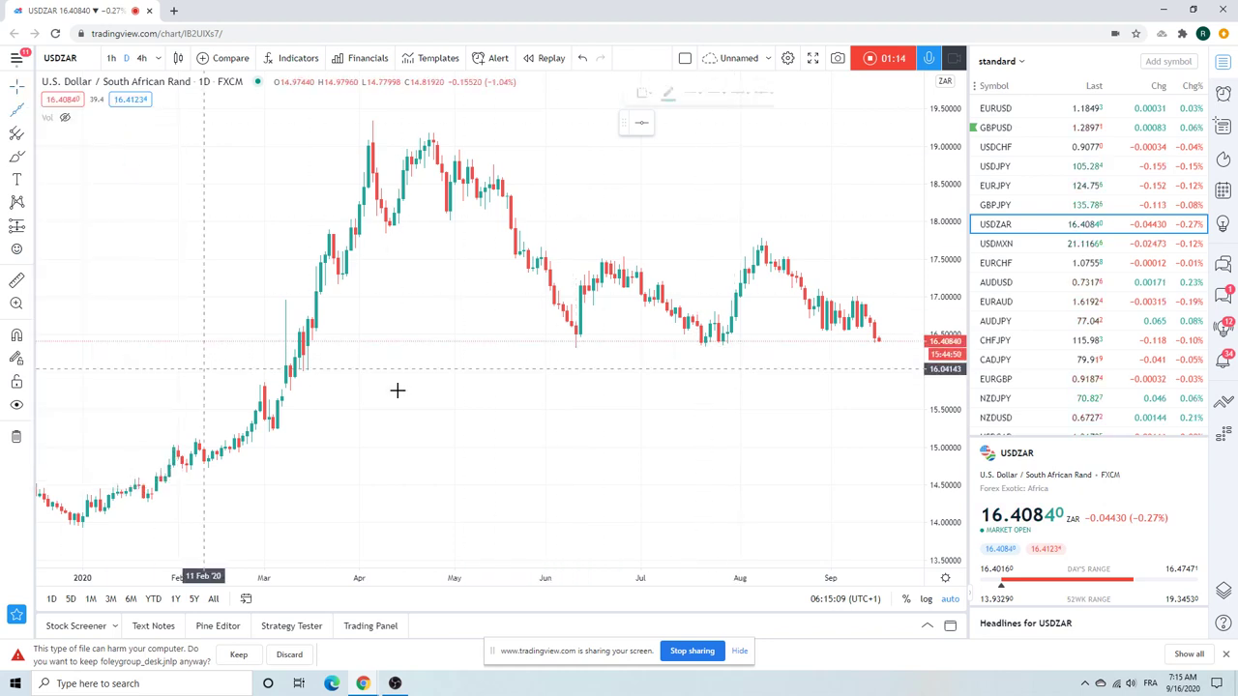
pyautogui.click(575, 349)
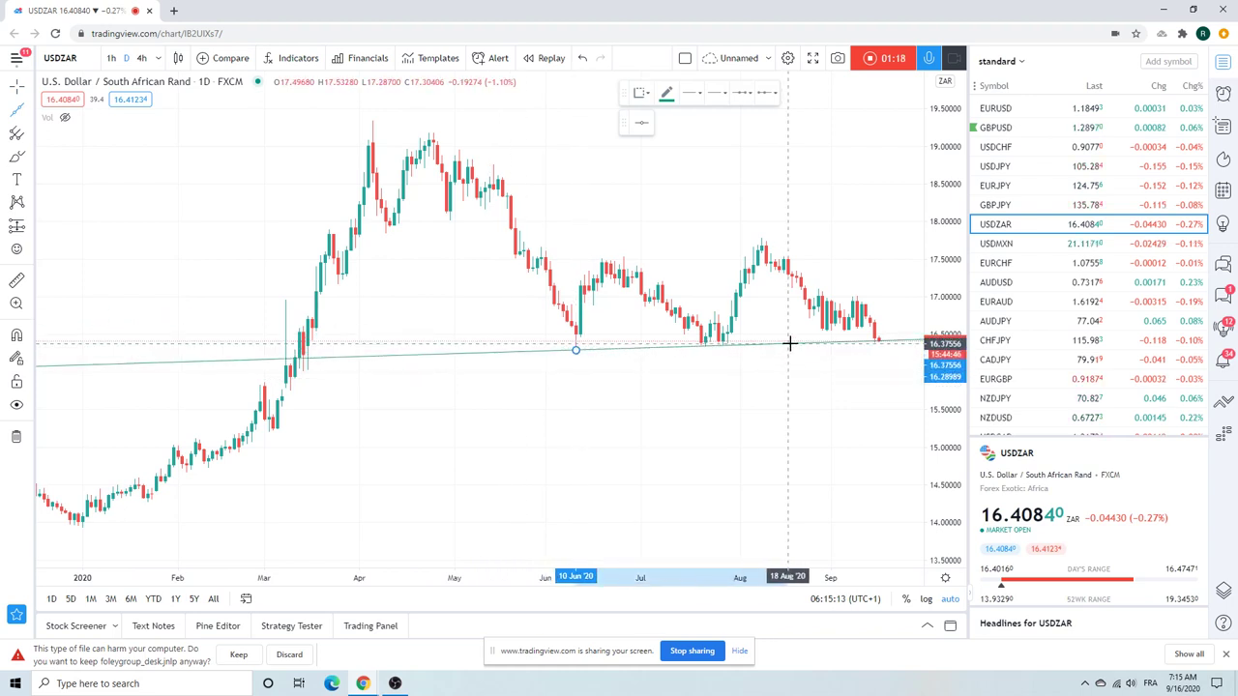
pyautogui.click(798, 345)
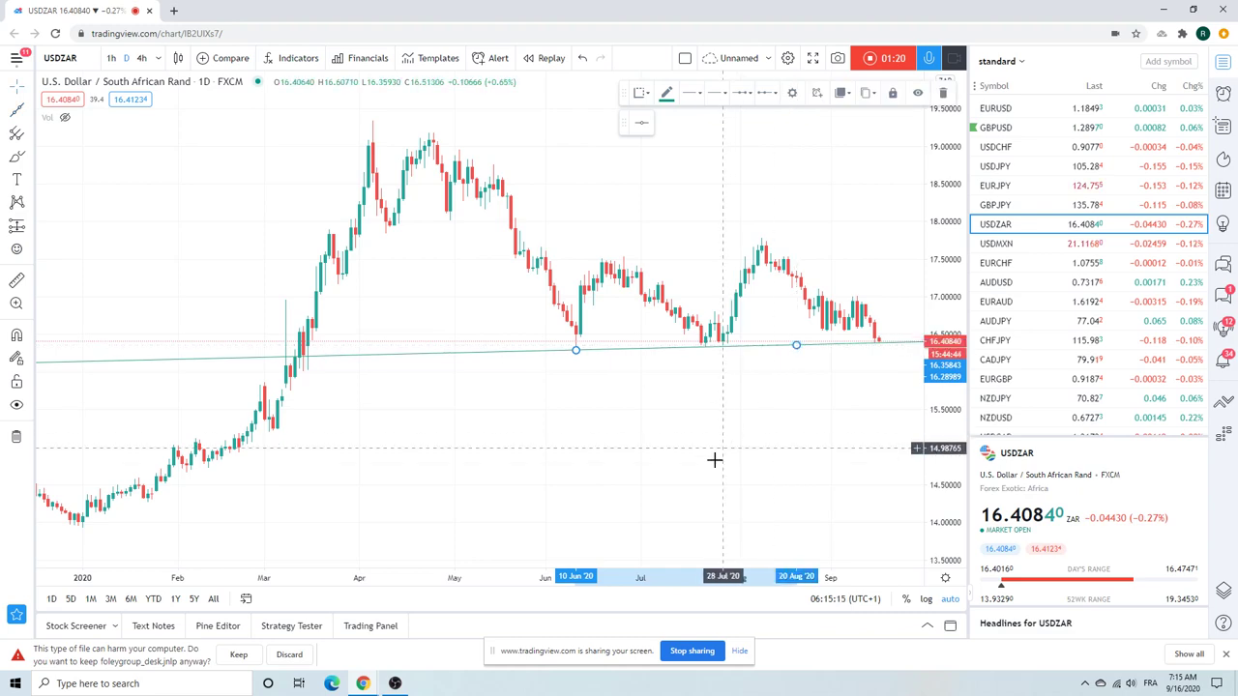
# Step: Switch the chart to EURUSD from the watchlist
pyautogui.scroll(3, 721, 445)
pyautogui.scroll(-2, 766, 223)
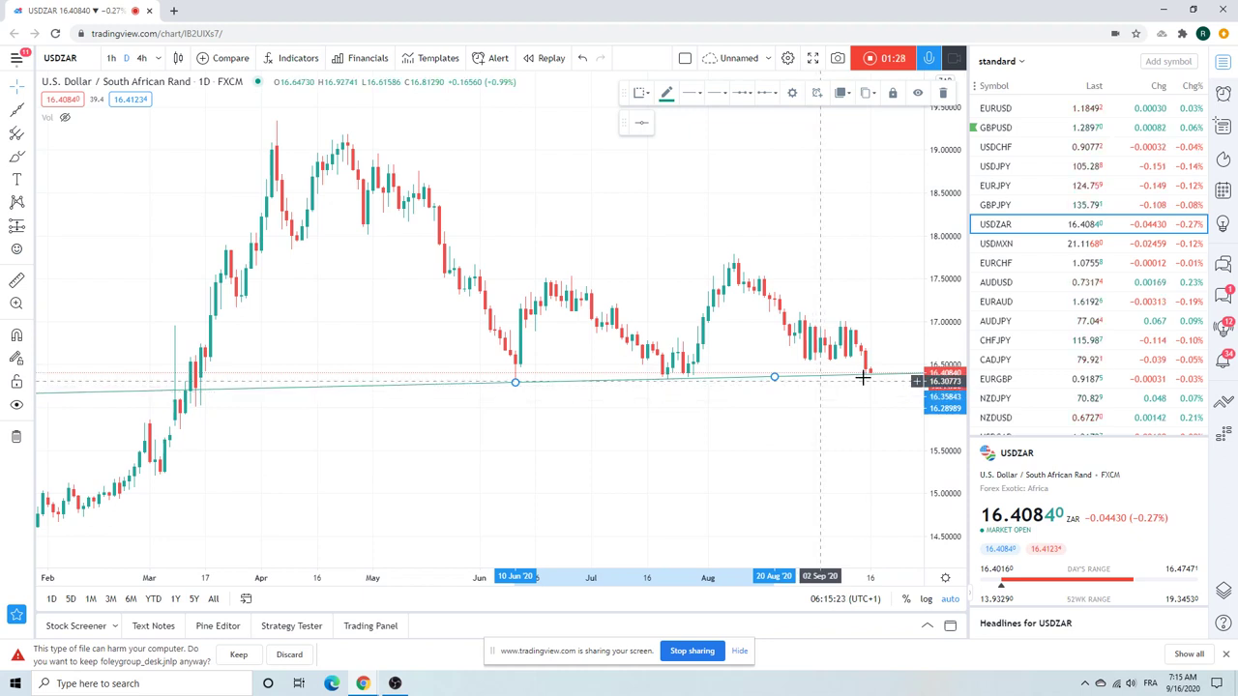
pyautogui.click(1011, 109)
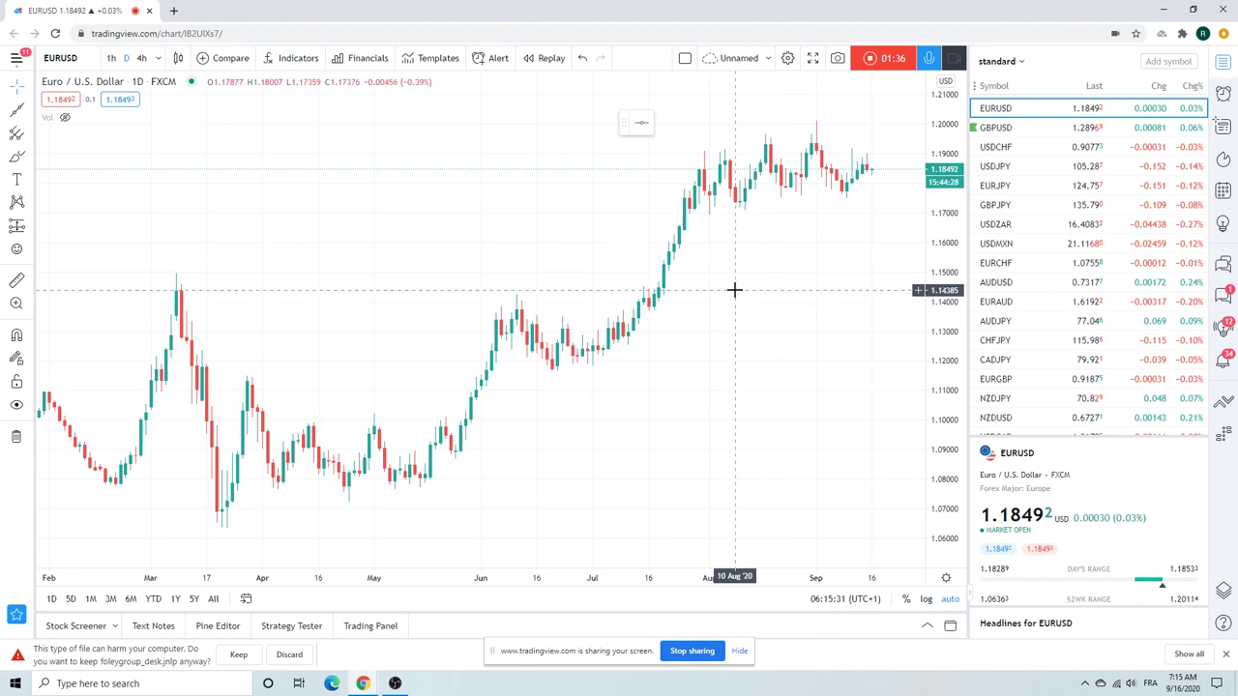
# Step: Put EURUSD on 1-hour candles, then switch to the hourly EURJPY chart
pyautogui.scroll(2, 698, 295)
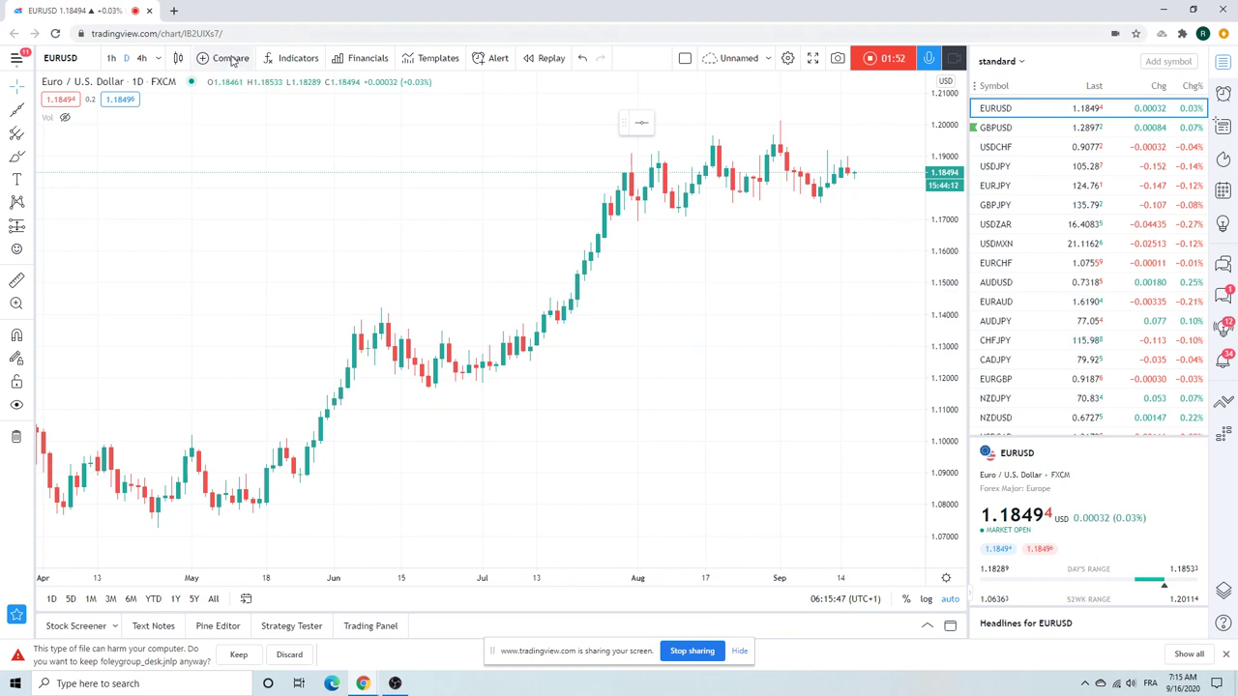
pyautogui.click(110, 58)
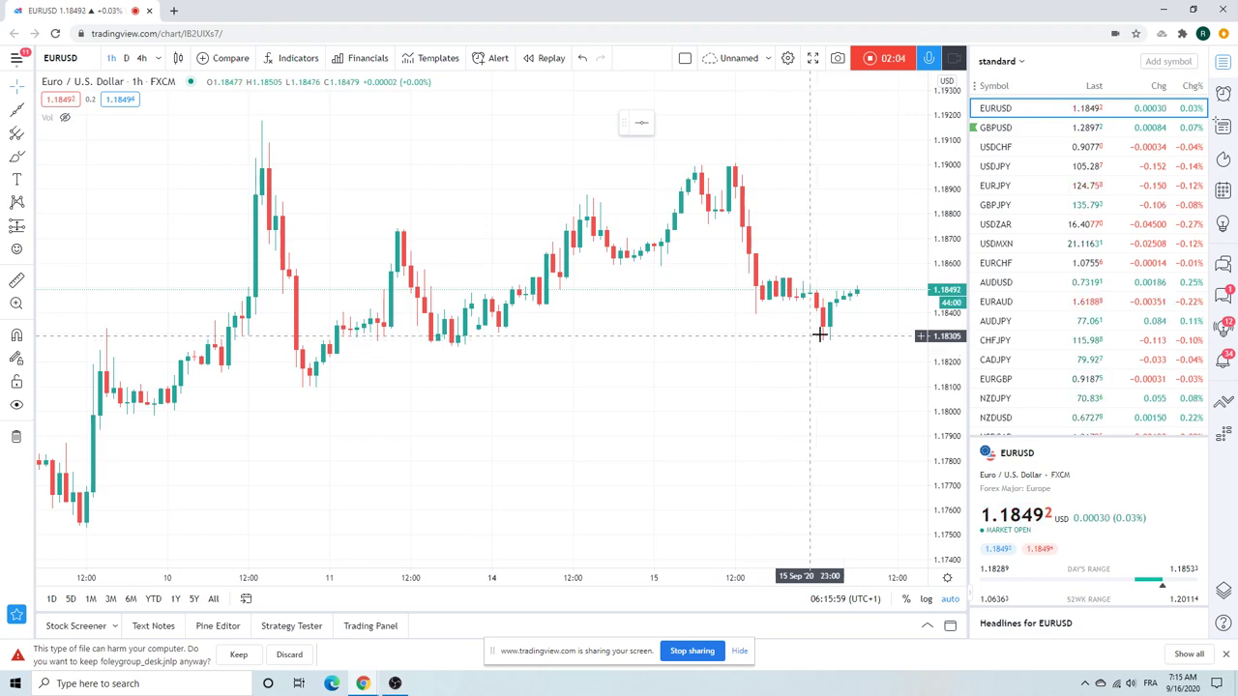
pyautogui.click(996, 185)
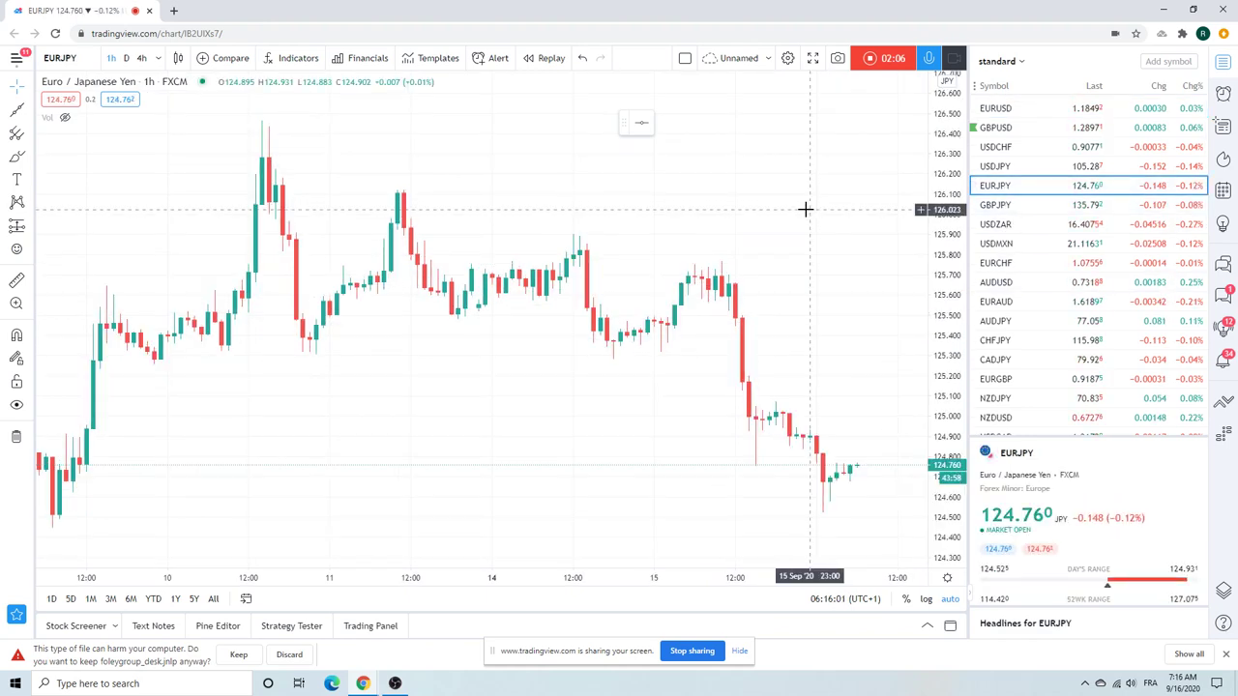
# Step: Set EURJPY to daily candles, zoom in, then switch to the USDJPY daily chart
pyautogui.scroll(-5, 752, 282)
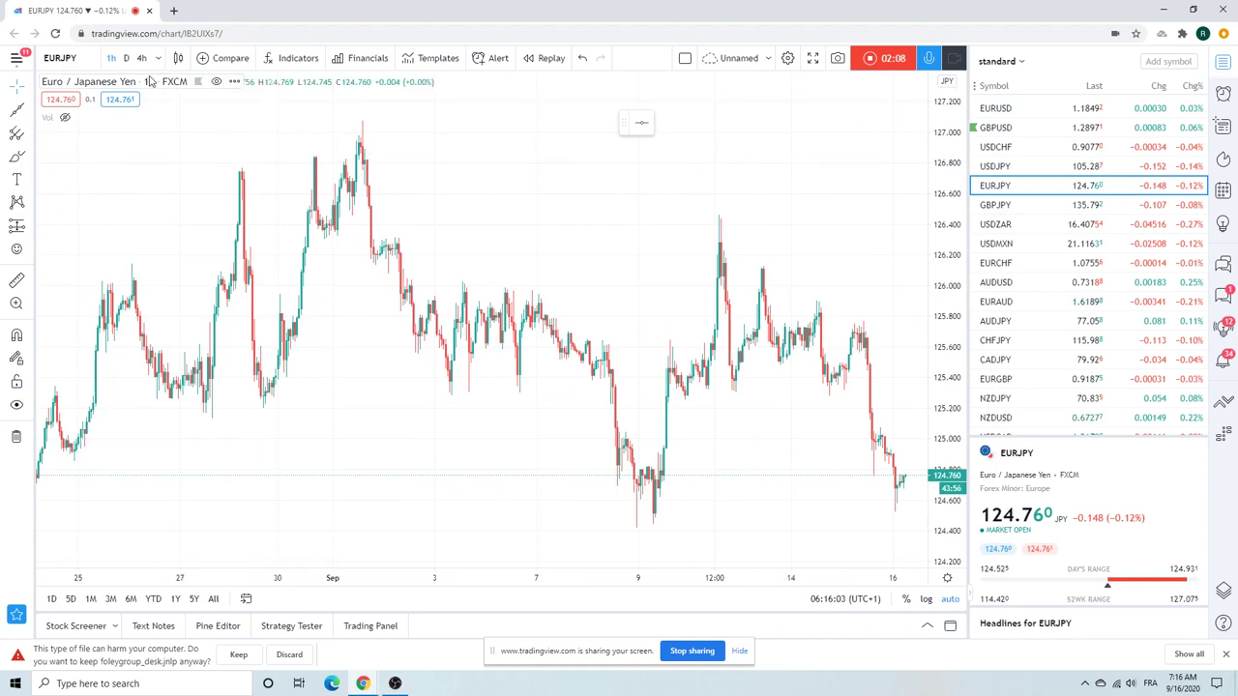
pyautogui.click(125, 58)
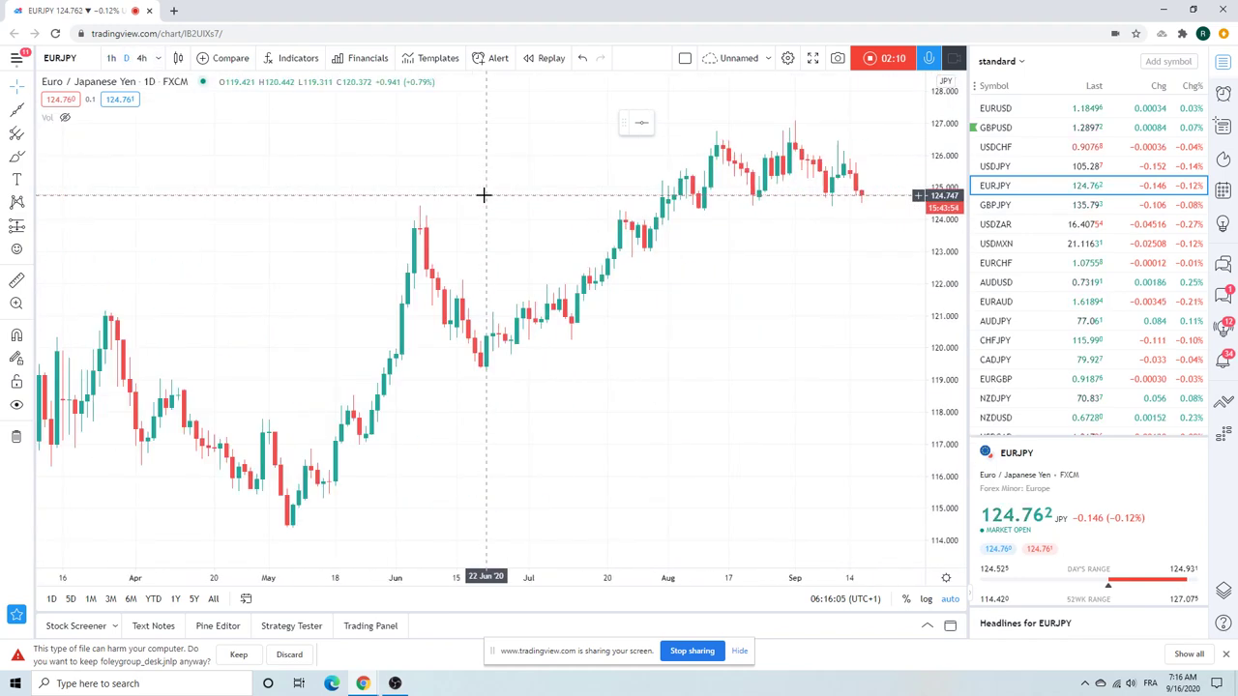
pyautogui.scroll(3, 483, 194)
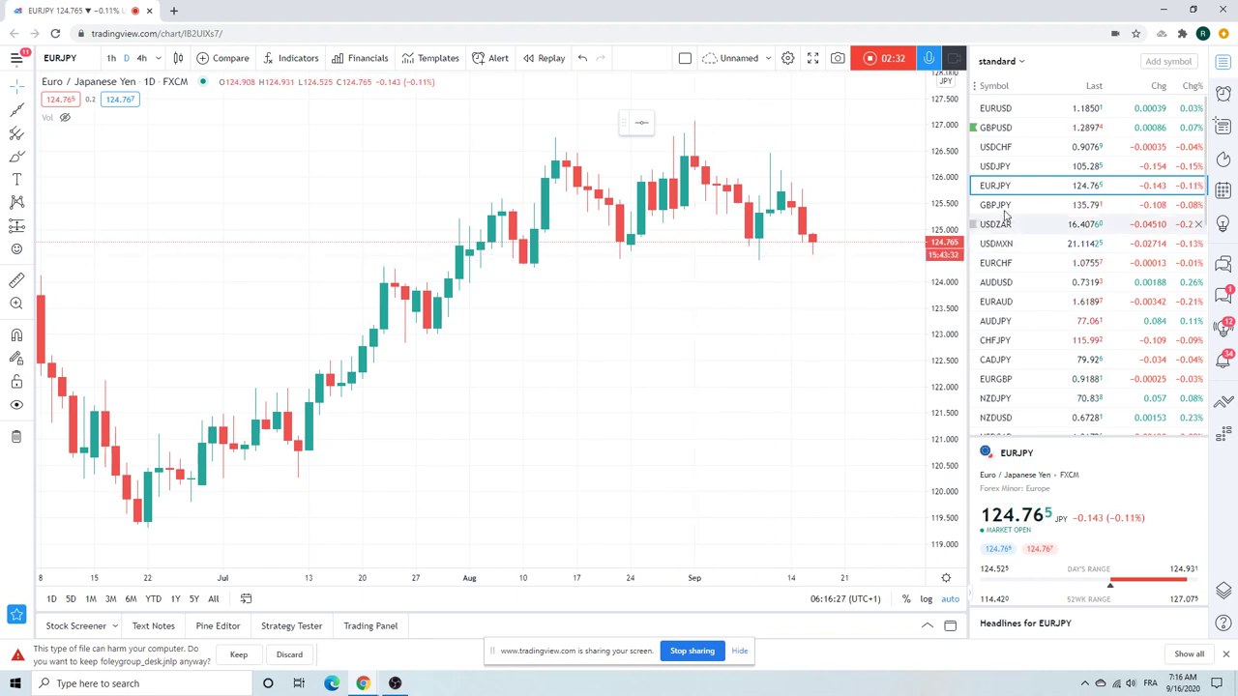
pyautogui.click(996, 167)
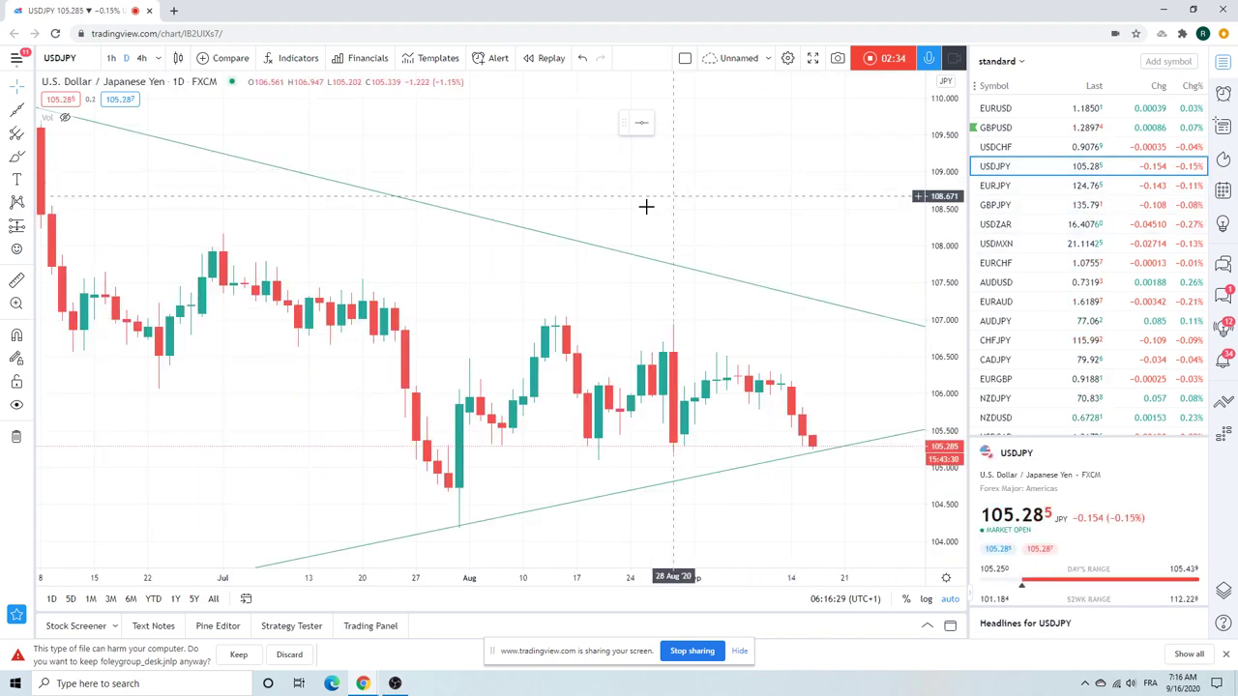
# Step: Zoom the USDJPY daily chart out and in to review its triangle pattern
pyautogui.scroll(-4, 639, 206)
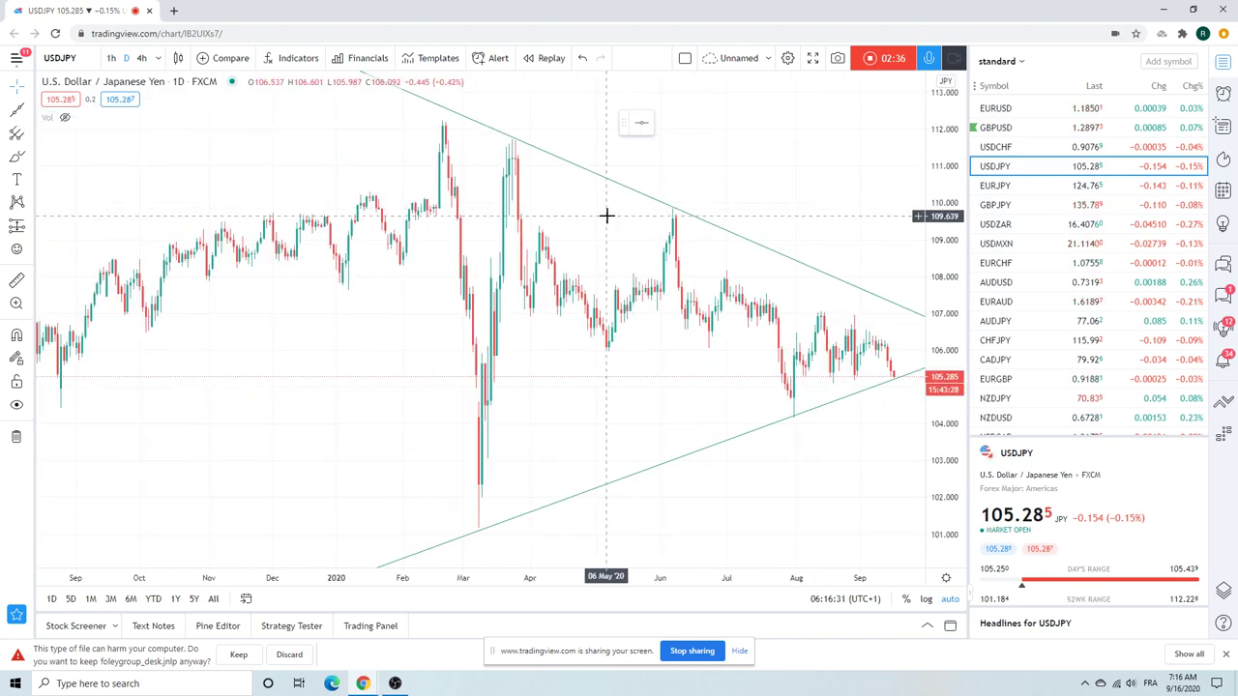
pyautogui.scroll(2, 606, 215)
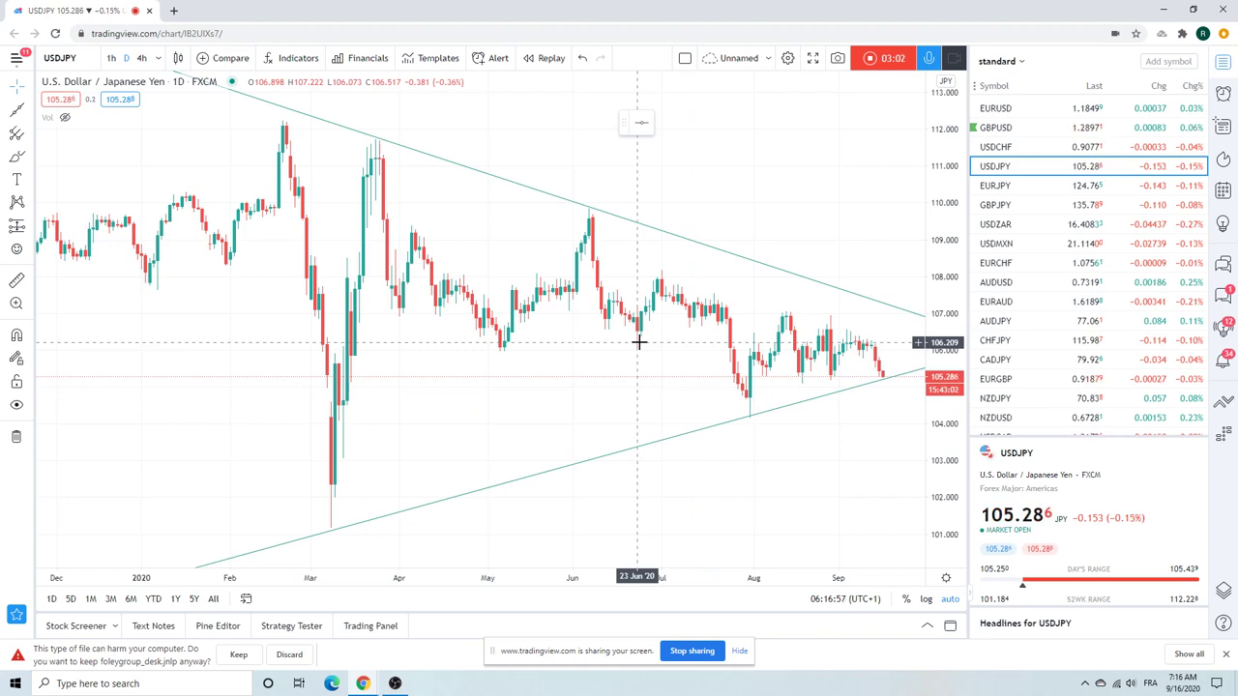
pyautogui.scroll(-3, 1052, 269)
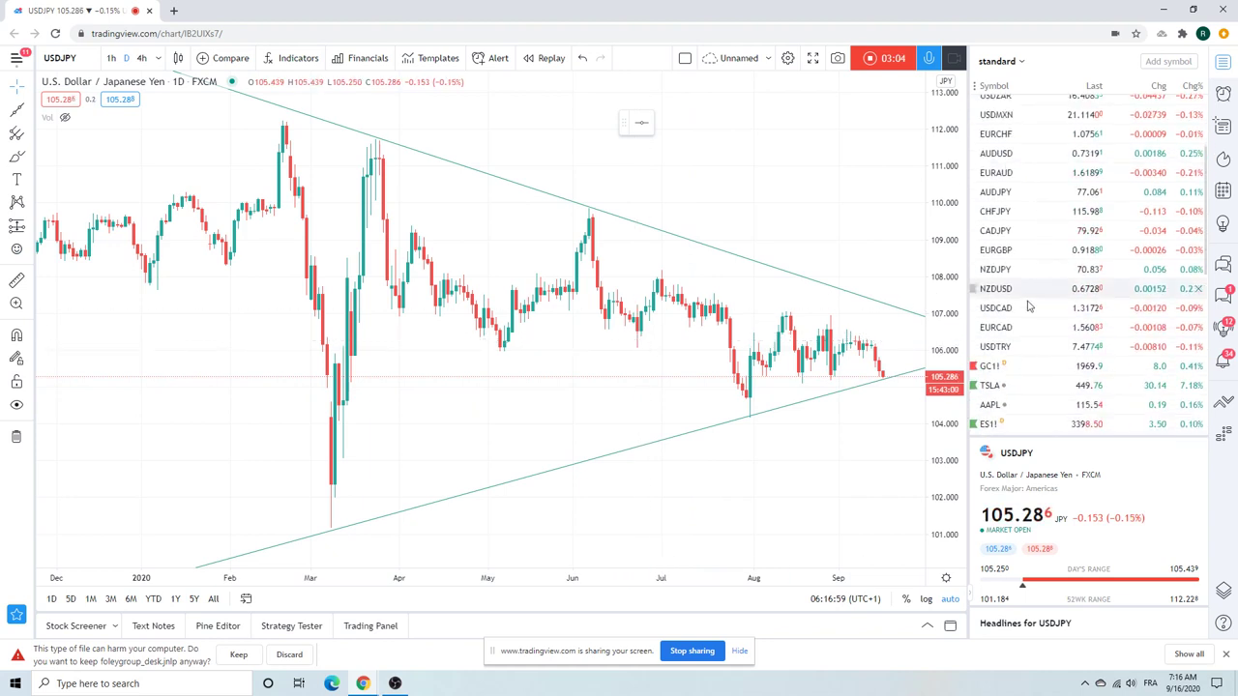
pyautogui.scroll(3, 1052, 269)
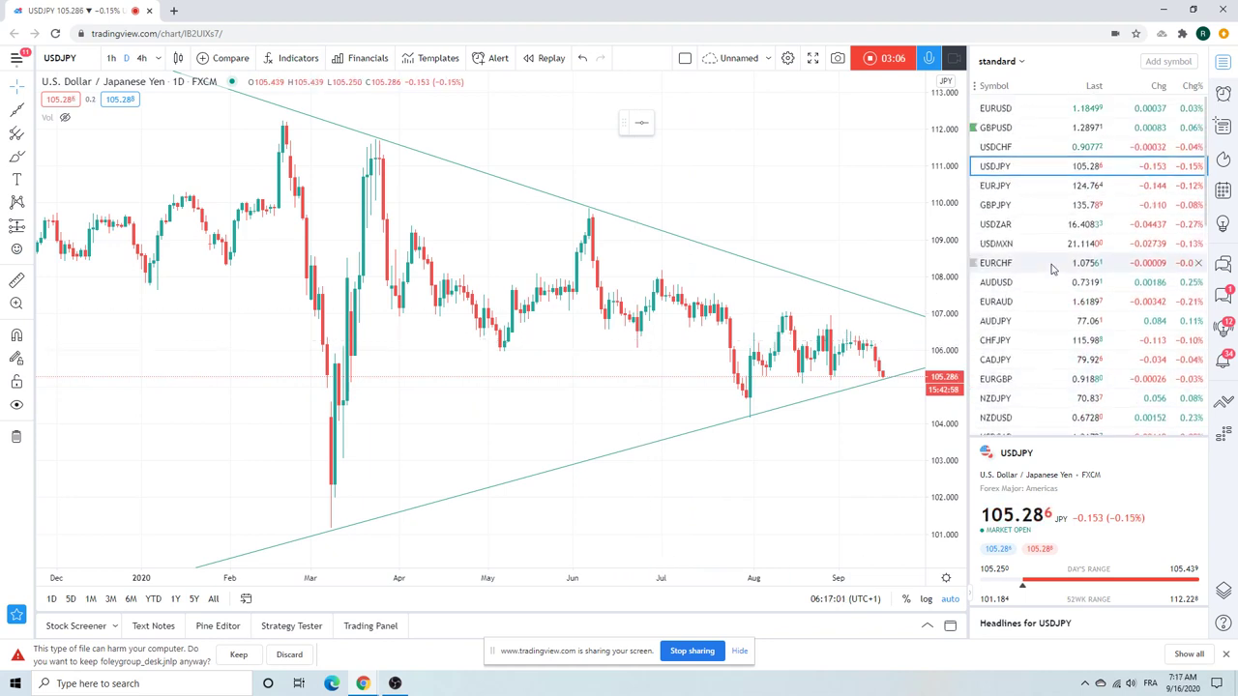
# Step: Open the AUDUSD daily chart and zoom in on it
pyautogui.click(1017, 282)
pyautogui.scroll(5, 818, 268)
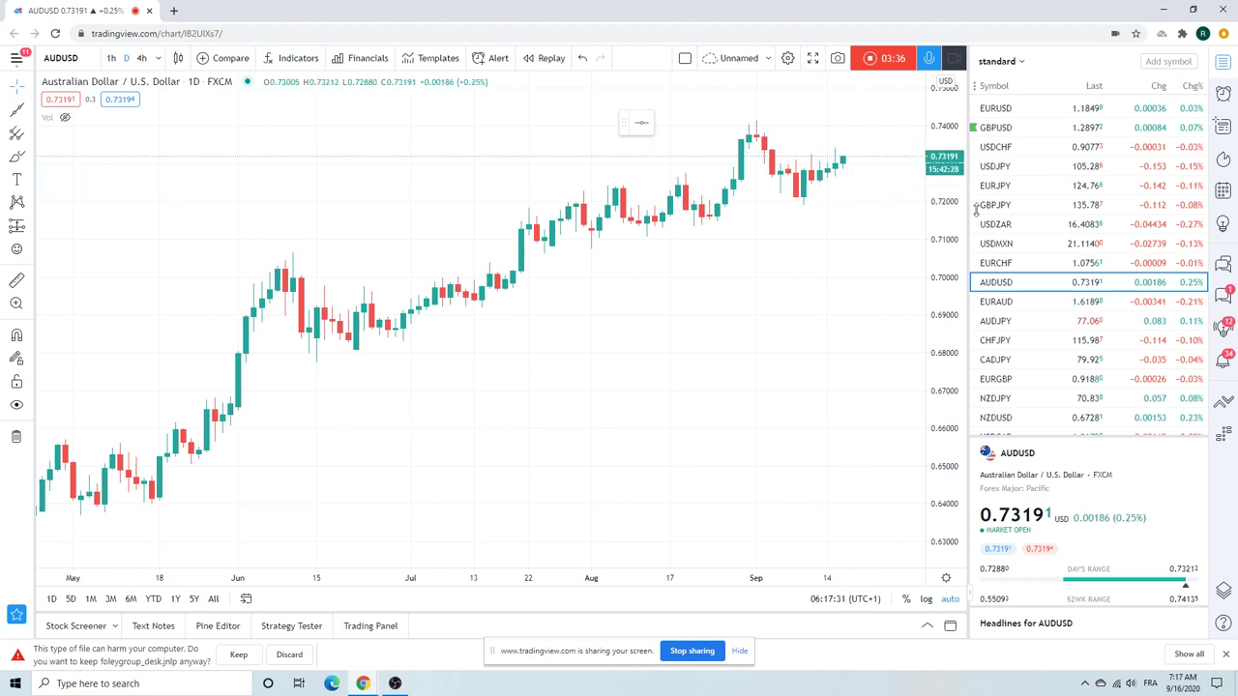
# Step: Show USDCAD briefly, then open the Gold Futures GC1! daily chart
pyautogui.scroll(-1, 1009, 202)
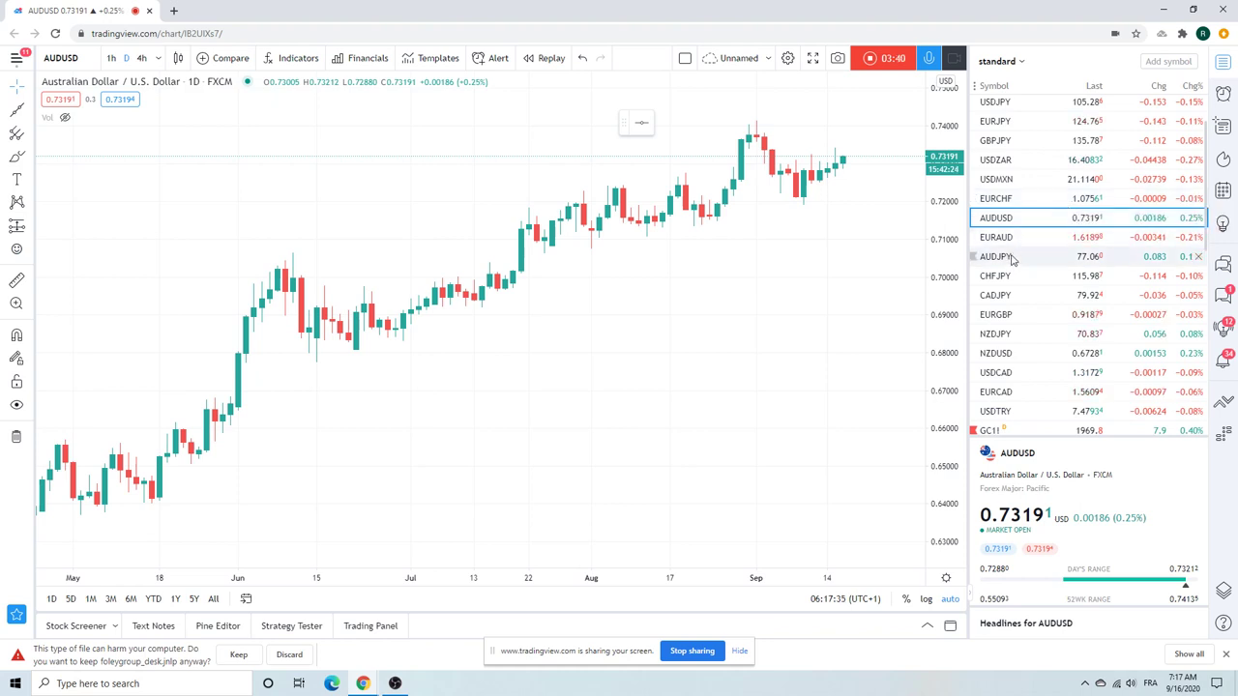
pyautogui.click(1018, 373)
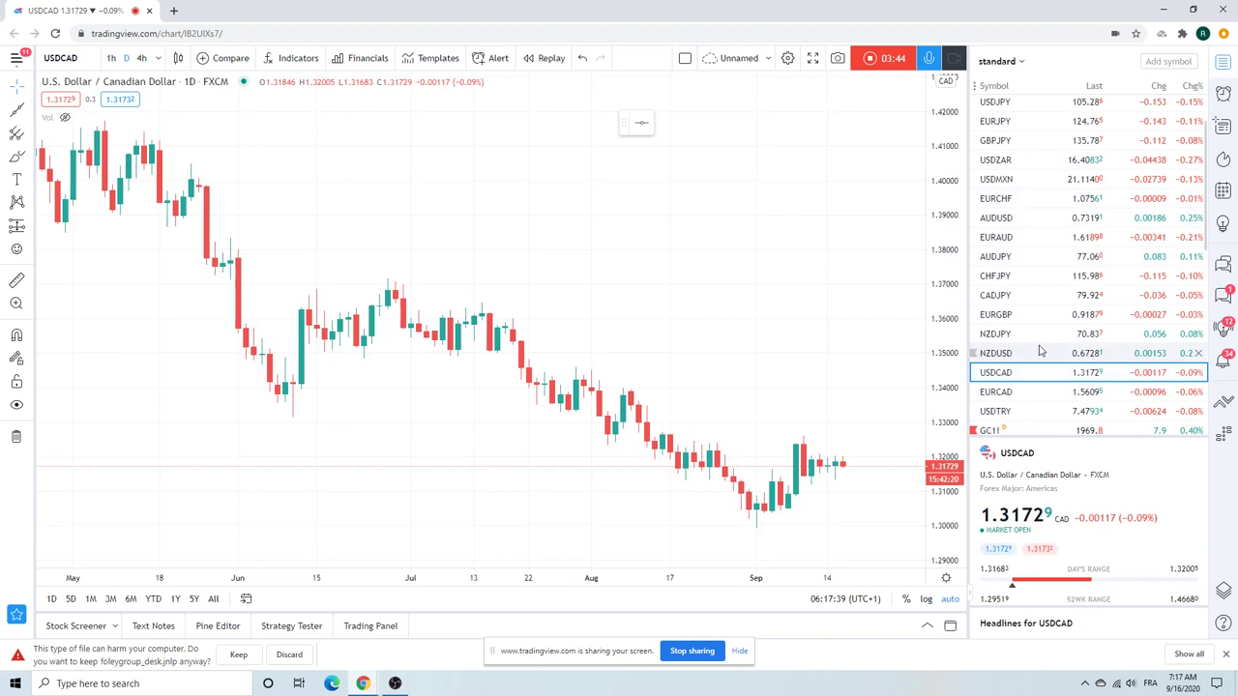
pyautogui.scroll(-3, 1006, 319)
pyautogui.click(1003, 307)
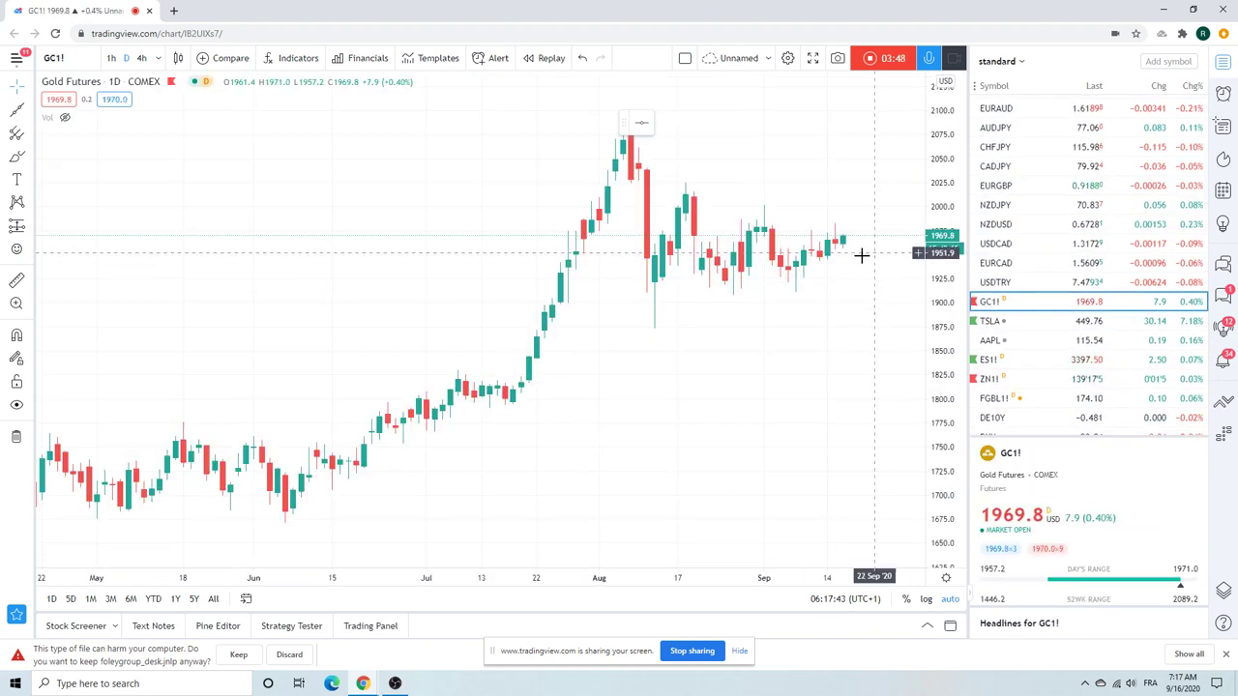
# Step: Draw a rising extended line on the Gold Futures GC1! daily chart
pyautogui.click(29, 113)
pyautogui.click(112, 368)
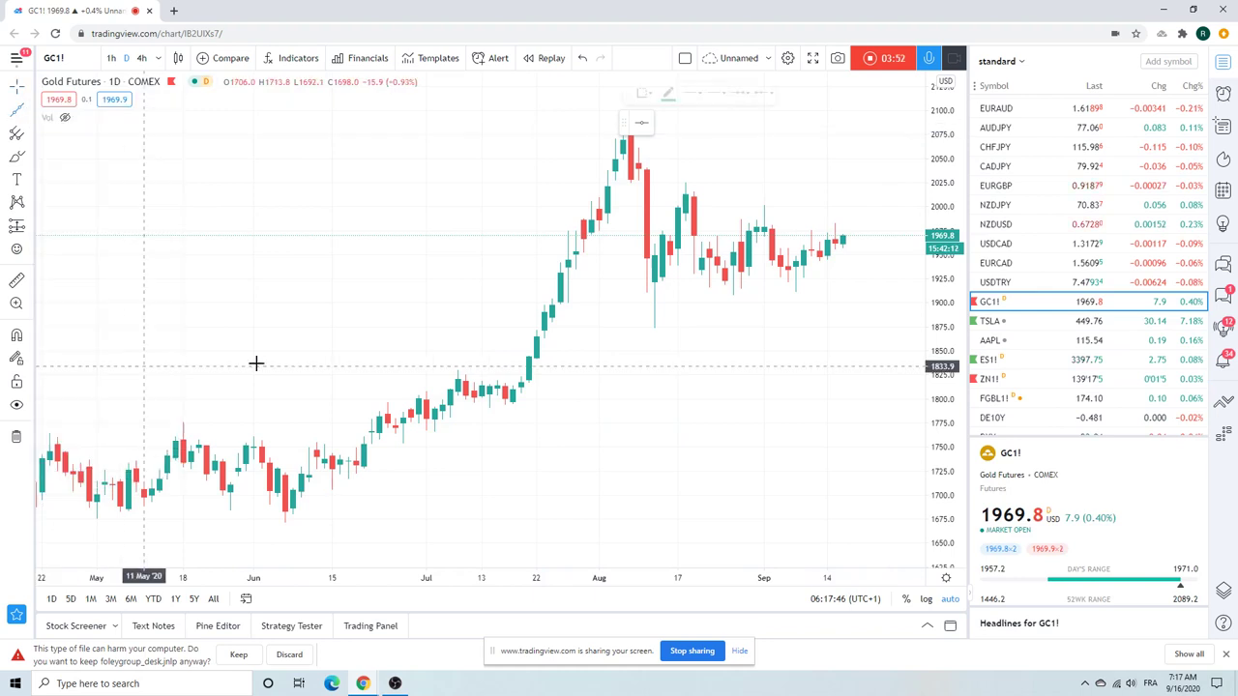
pyautogui.click(654, 327)
pyautogui.click(819, 285)
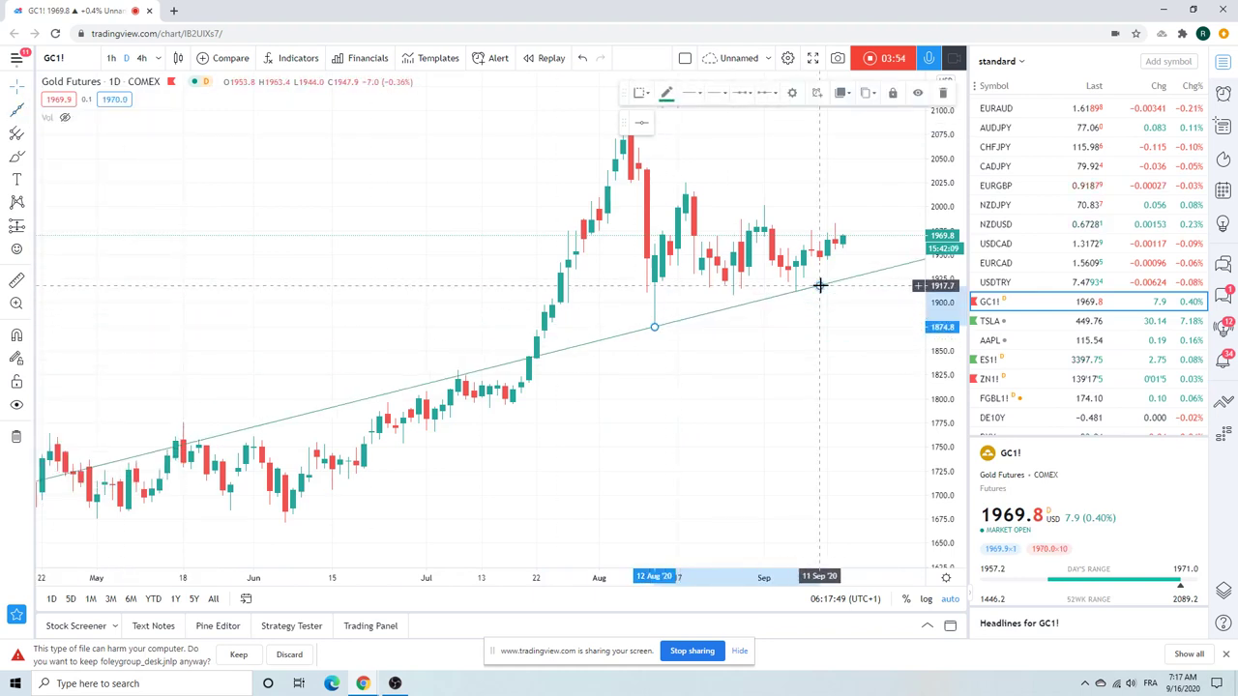
# Step: Draw a descending extended line from the mid-August high to the early-September high
pyautogui.click(28, 112)
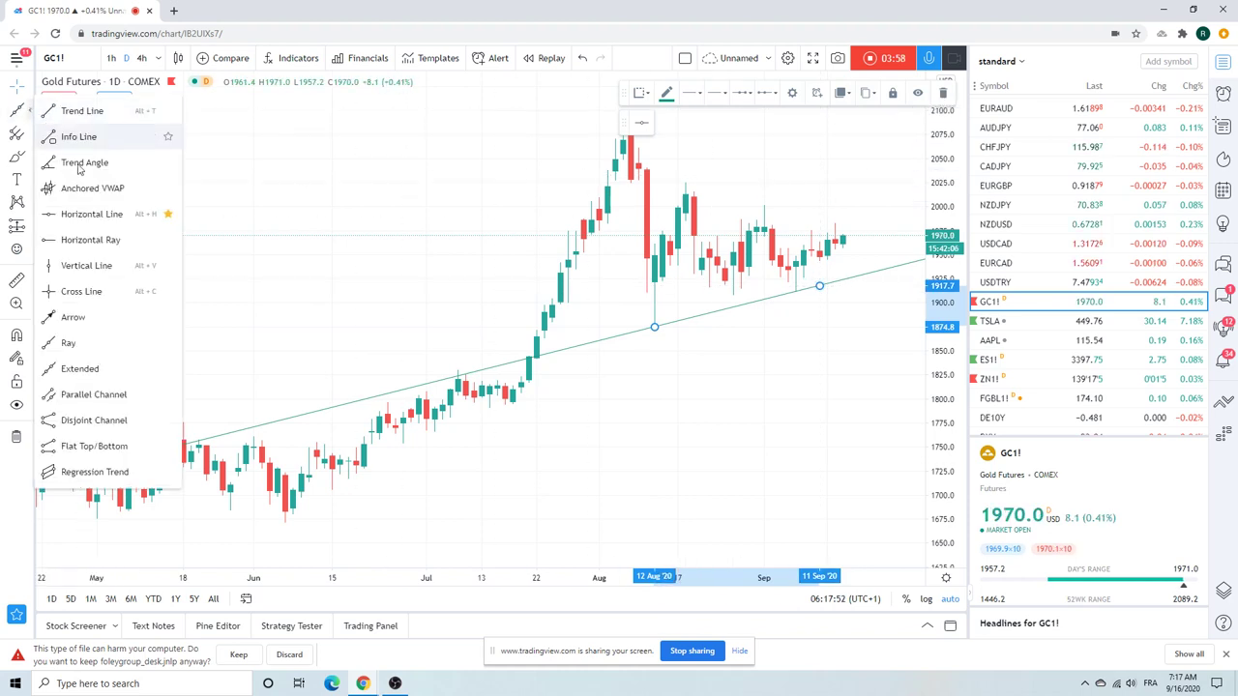
pyautogui.click(96, 368)
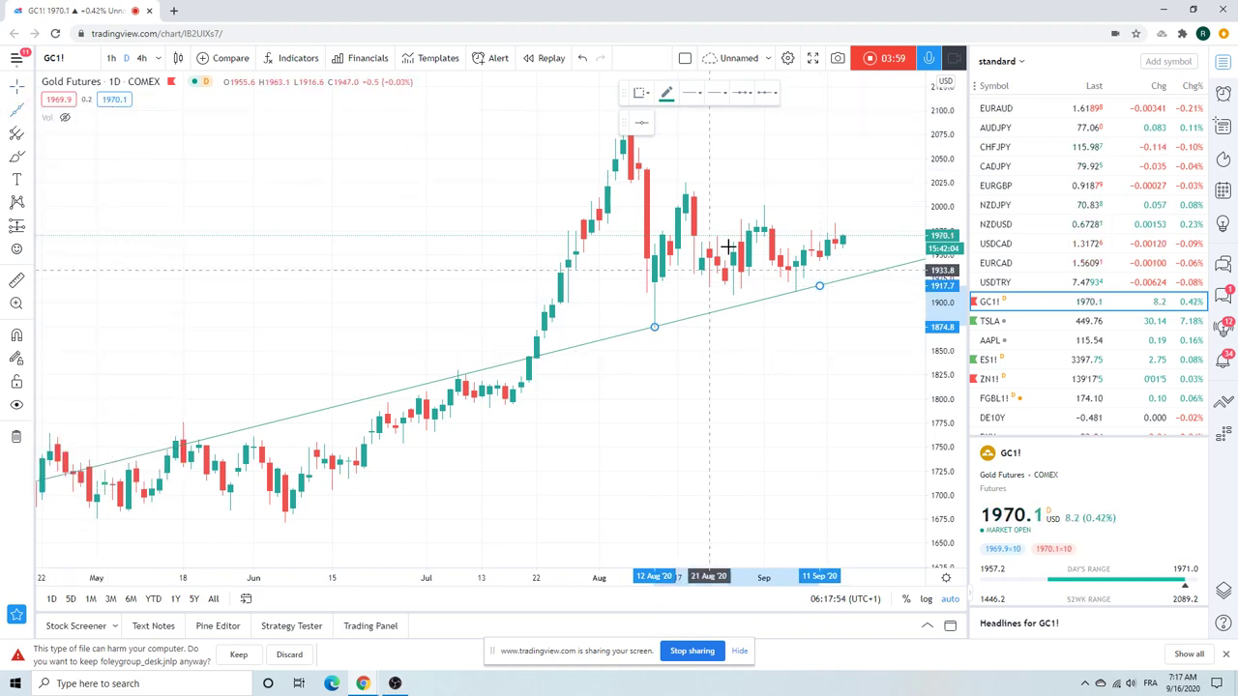
pyautogui.click(686, 183)
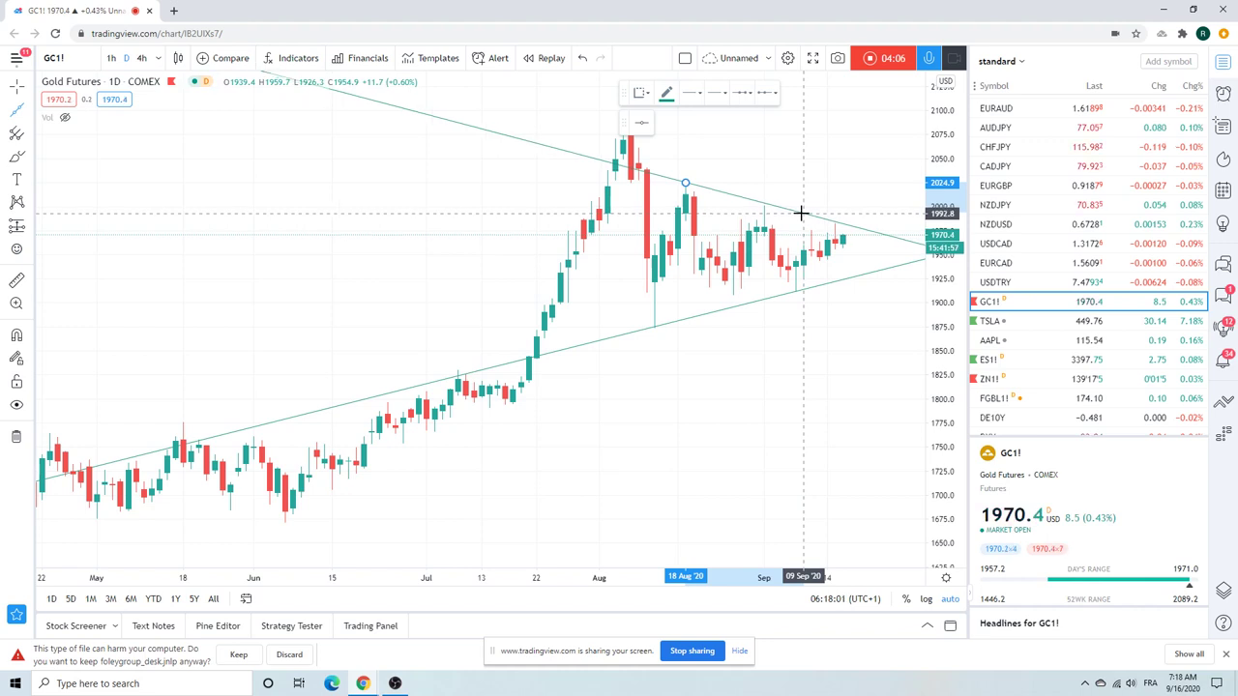
pyautogui.click(802, 213)
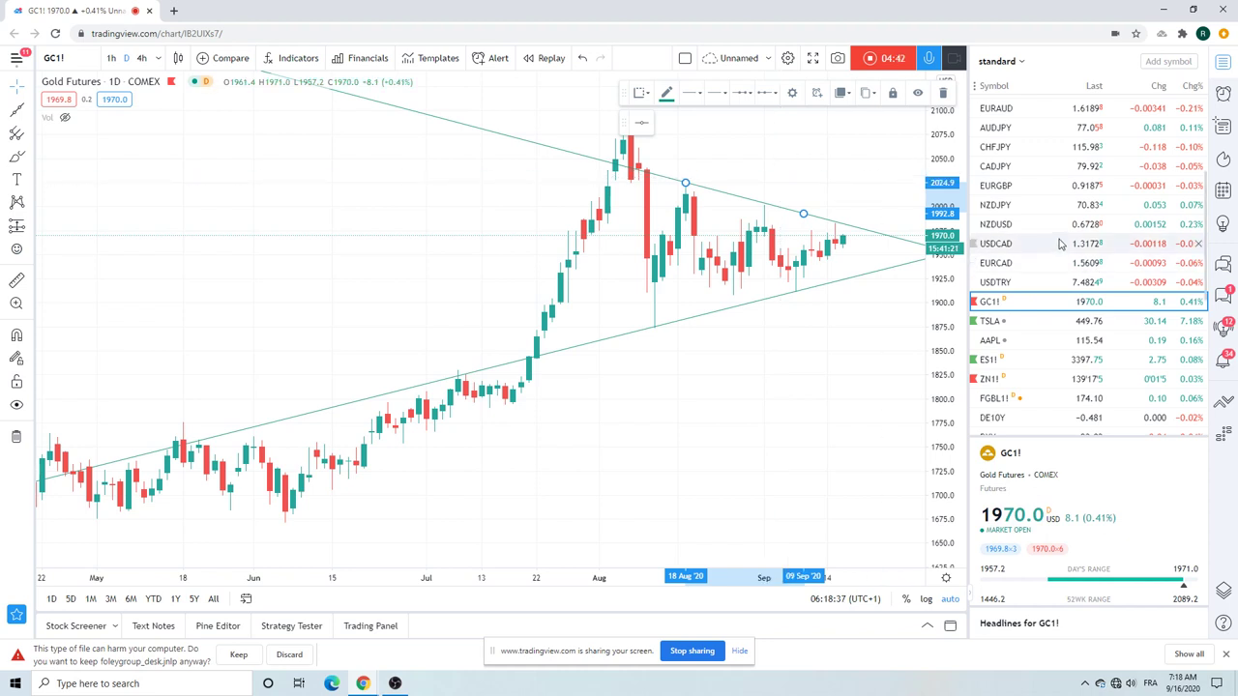
pyautogui.scroll(-1, 1063, 240)
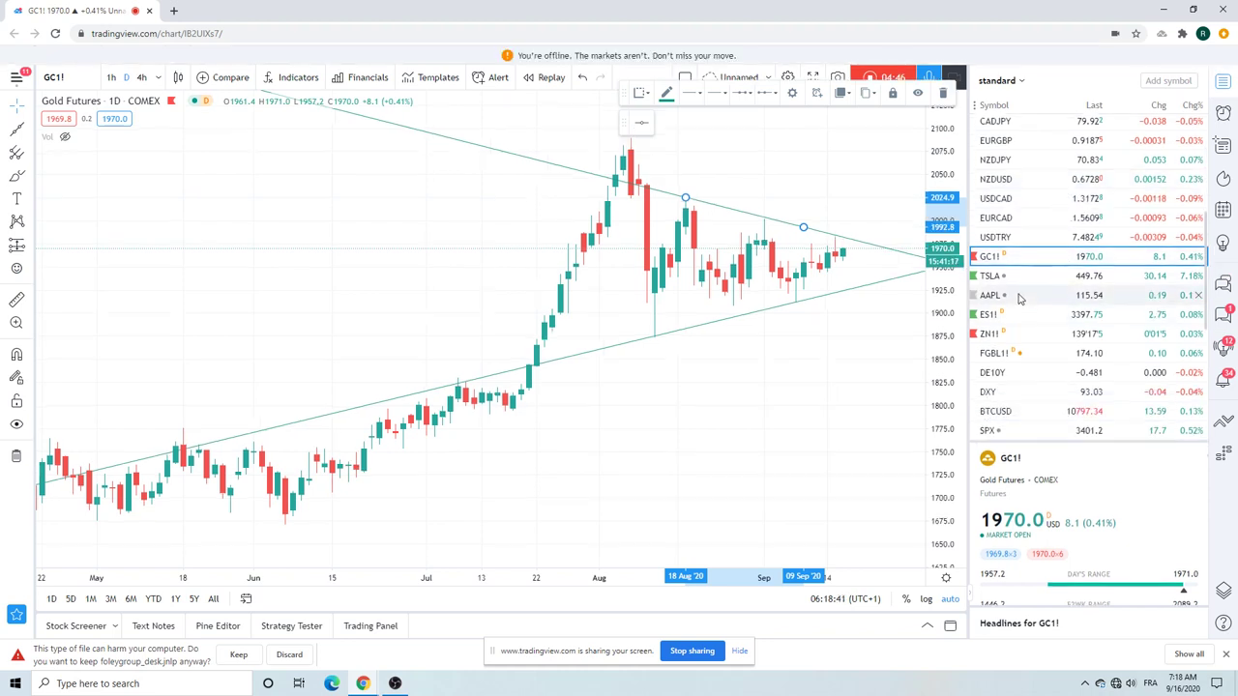
# Step: Step through ES1! to the Light Crude Oil CL1! daily chart and open the Wi-Fi list
pyautogui.click(1011, 296)
pyautogui.click(1002, 322)
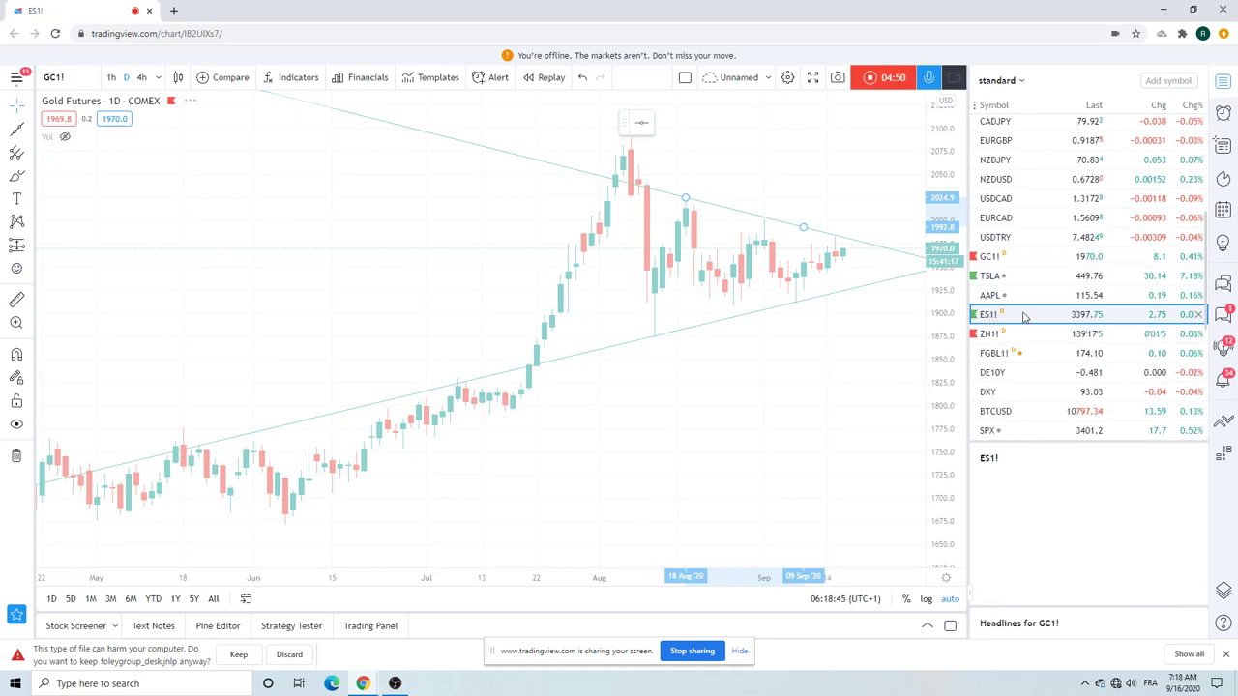
pyautogui.scroll(-1, 1025, 318)
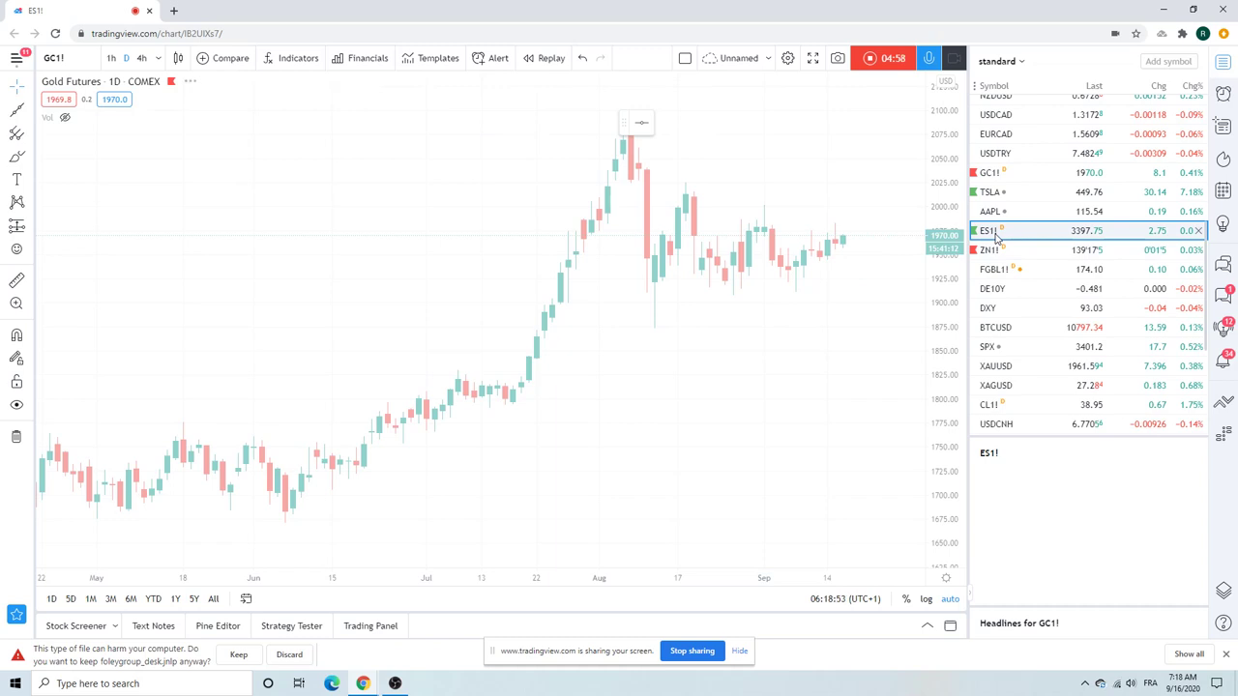
pyautogui.click(999, 408)
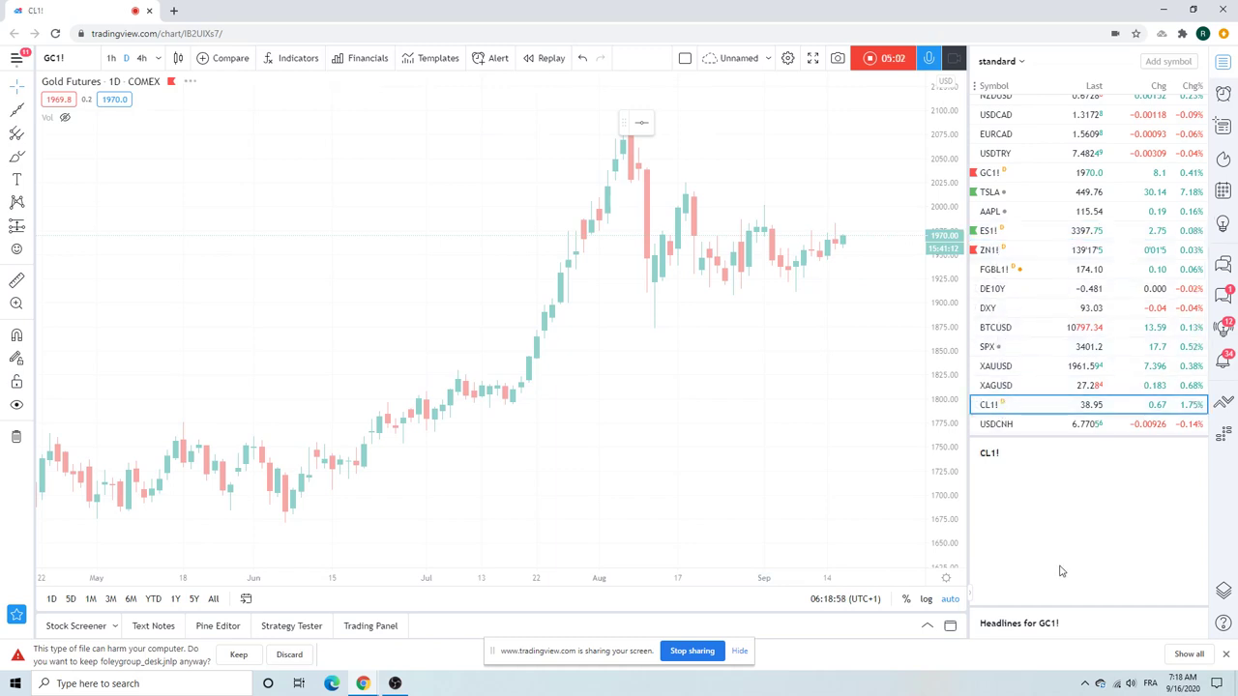
pyautogui.click(1116, 684)
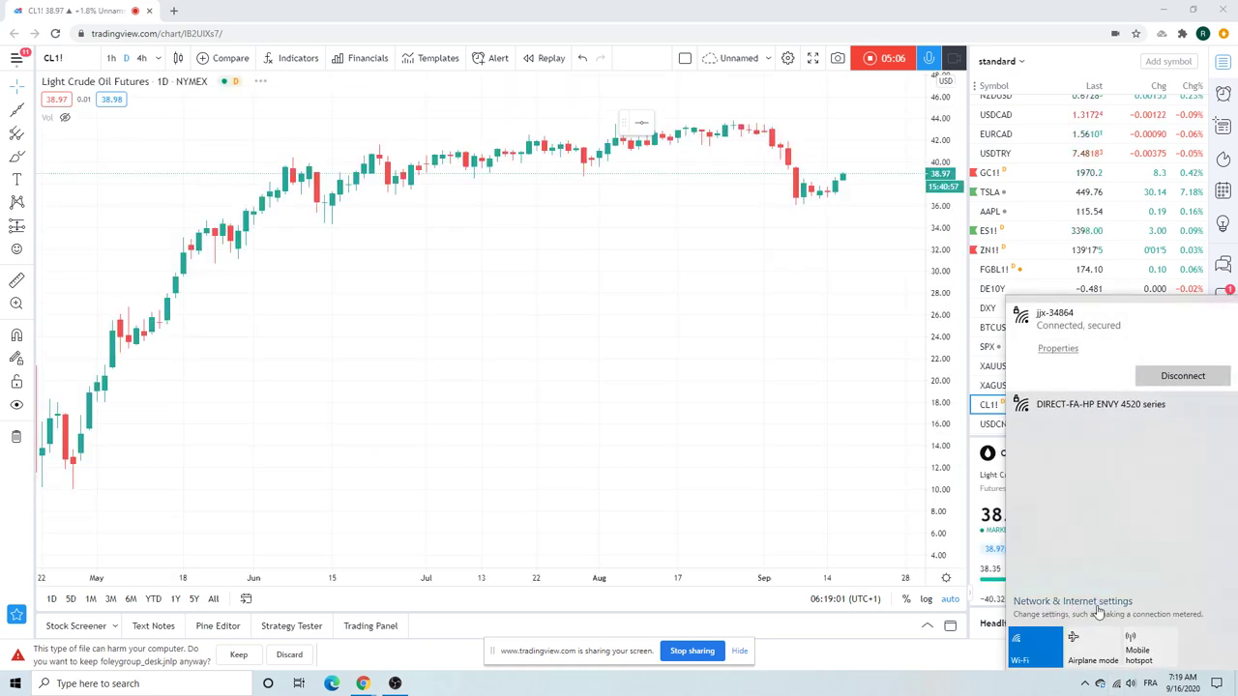
# Step: Dismiss the Wi-Fi flyout and scroll the watchlist down and back up
pyautogui.click(862, 284)
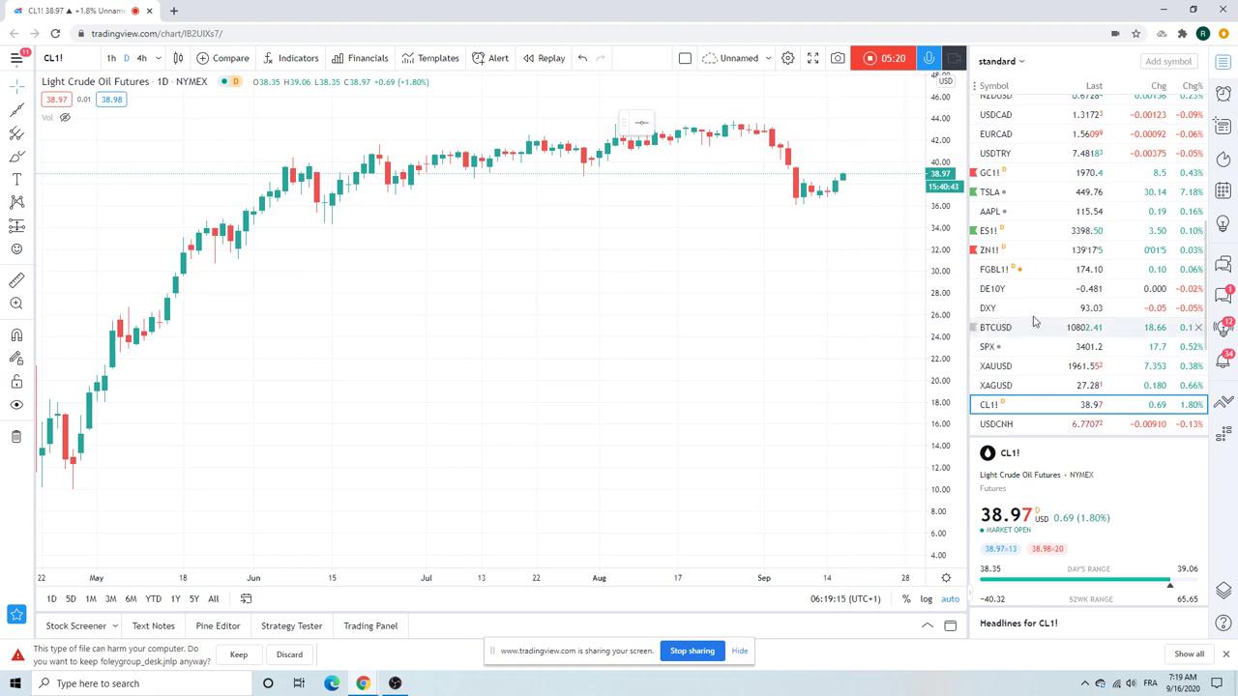
pyautogui.scroll(-1, 1050, 291)
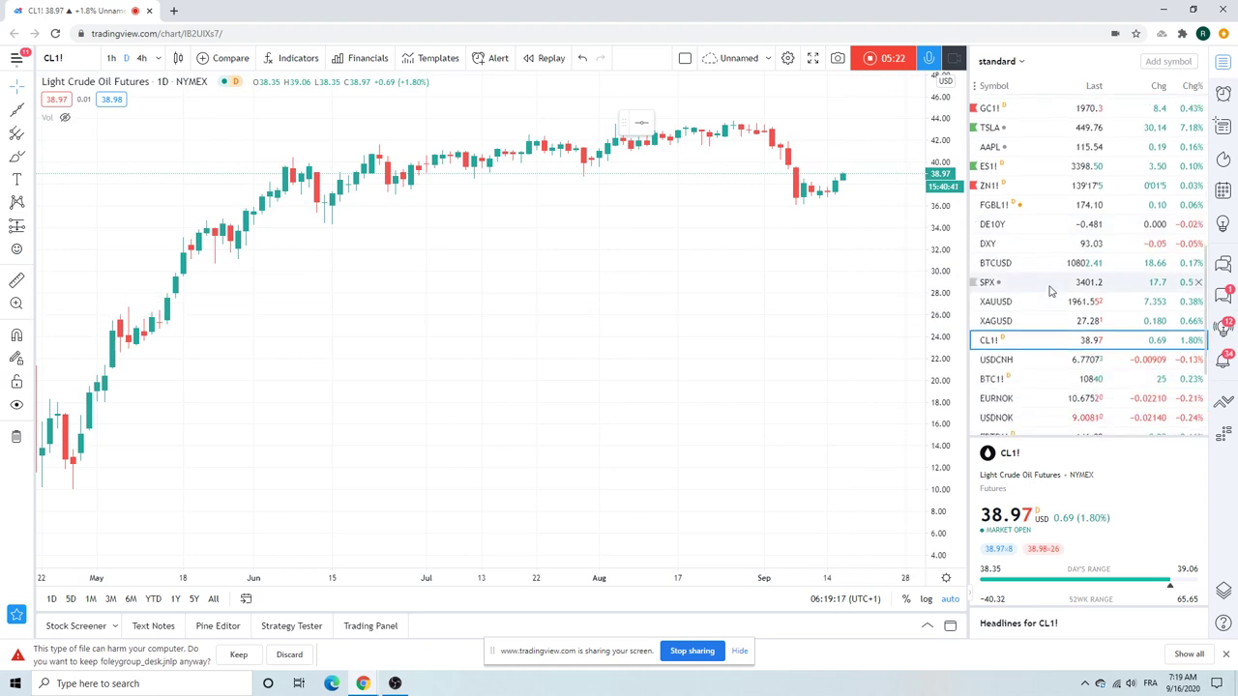
pyautogui.scroll(2, 1051, 291)
pyautogui.scroll(2, 1050, 291)
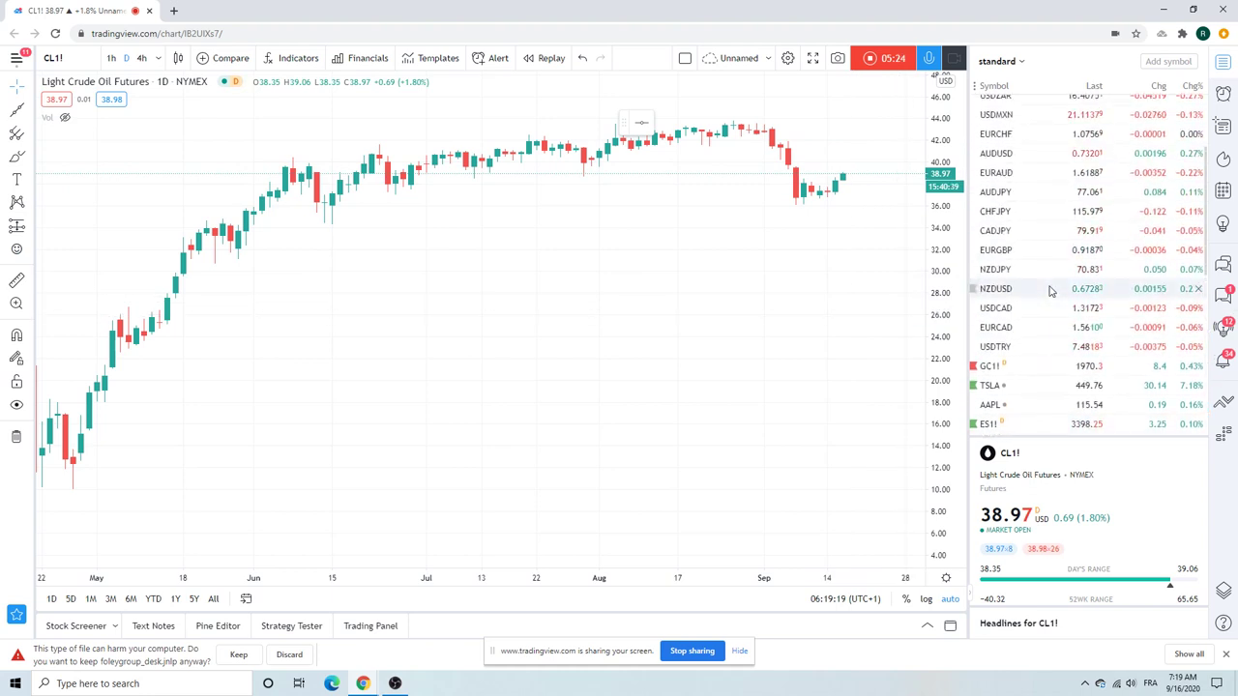
pyautogui.scroll(-1, 1050, 291)
# Step: Open the ES1! daily chart and zoom out and back in to review its mid-September dip near 3300
pyautogui.click(1008, 359)
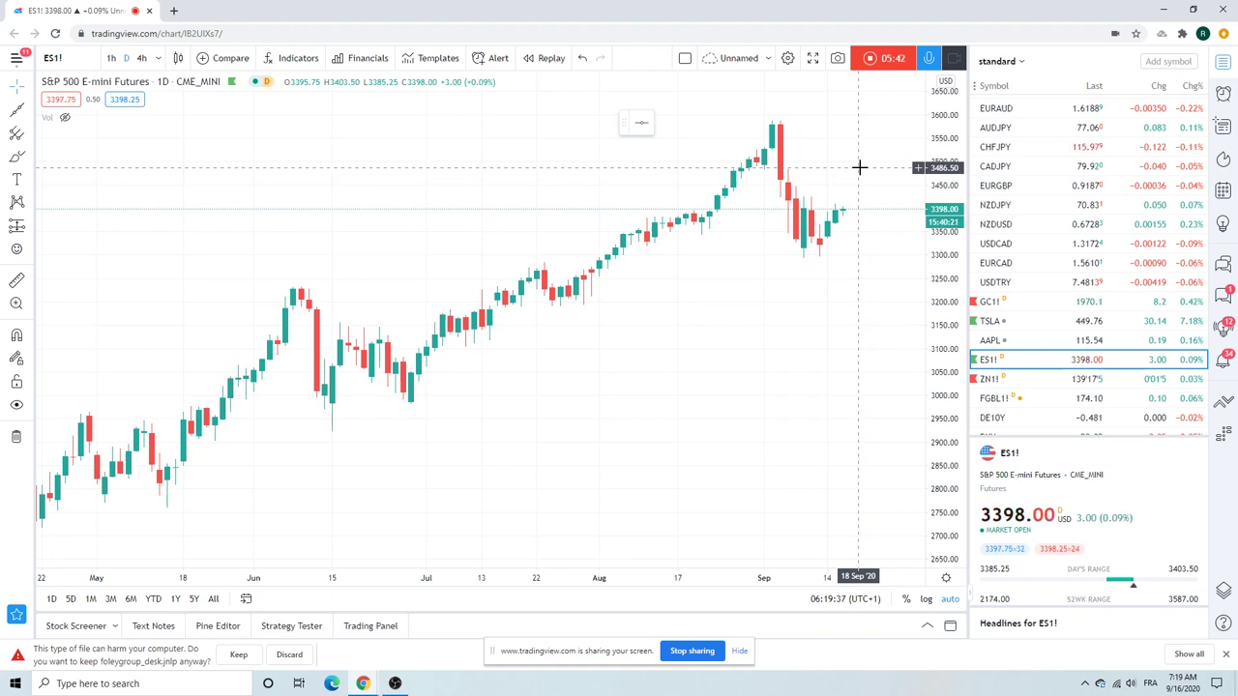
pyautogui.scroll(-3, 503, 258)
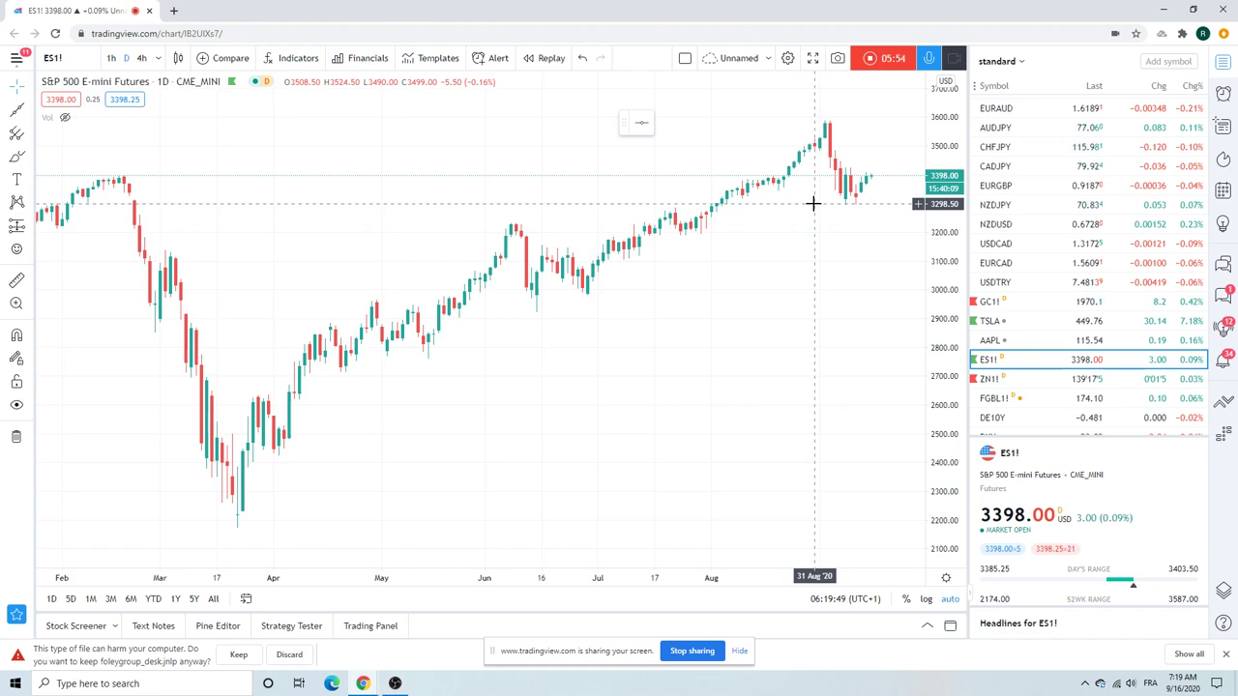
pyautogui.scroll(2, 791, 200)
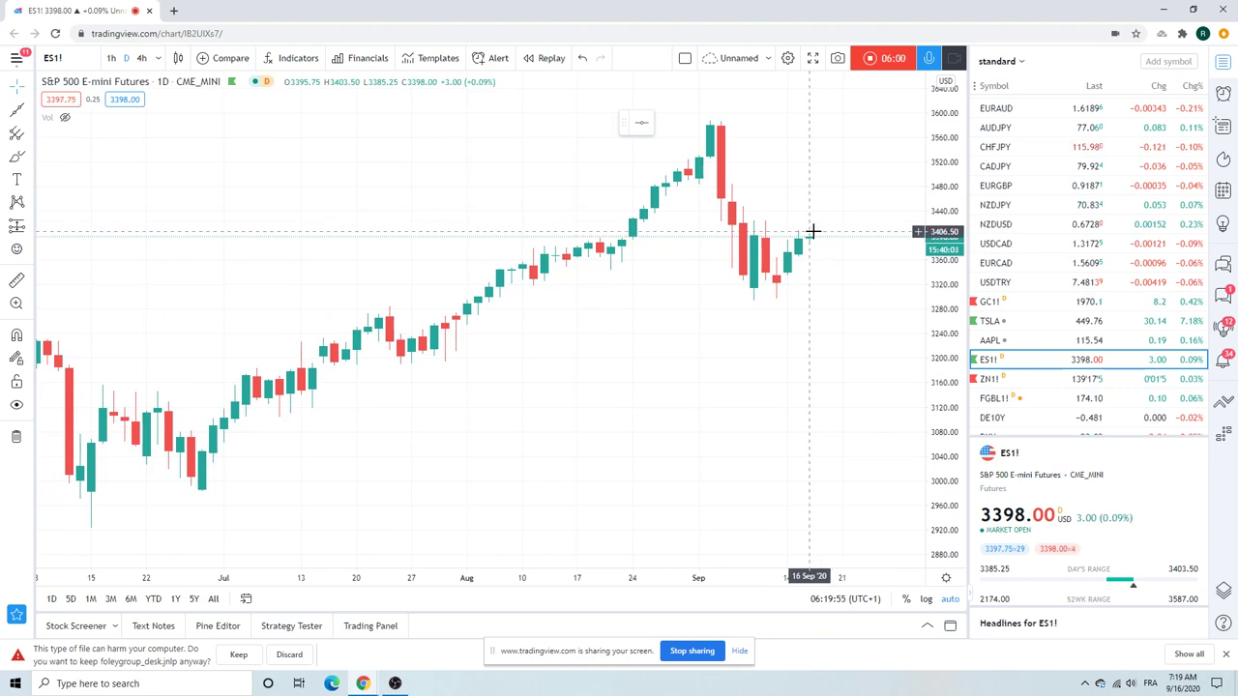
pyautogui.scroll(-3, 1062, 204)
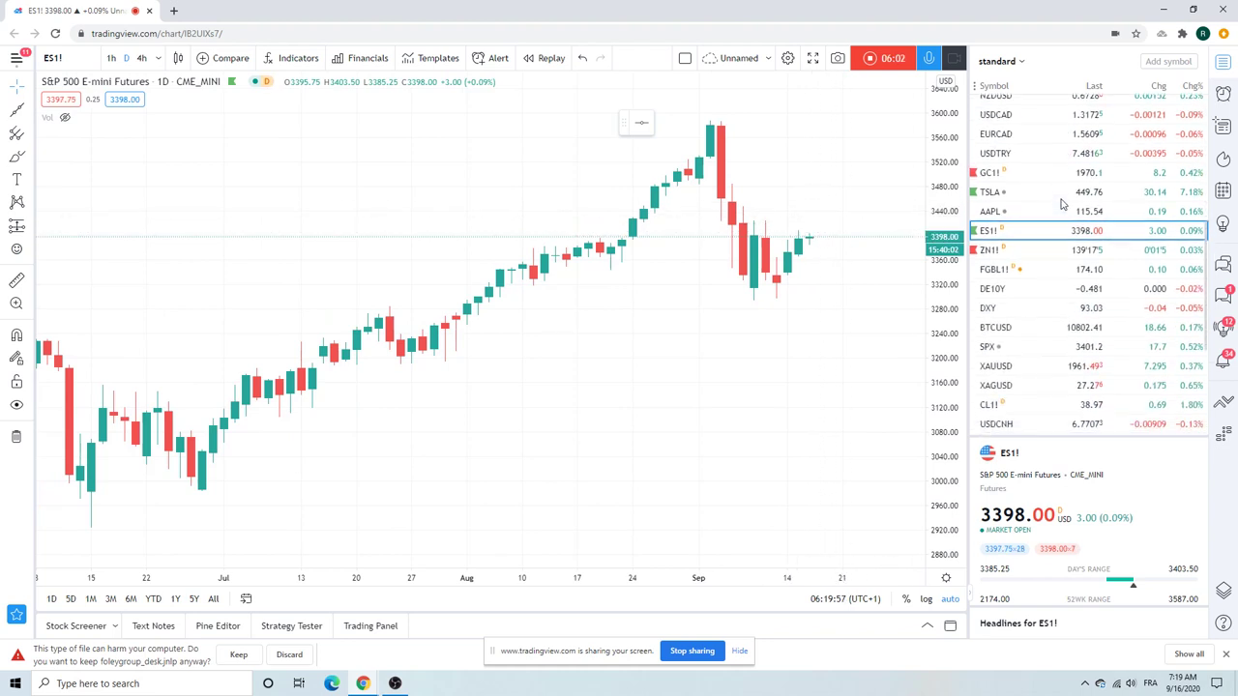
pyautogui.scroll(-5, 1061, 203)
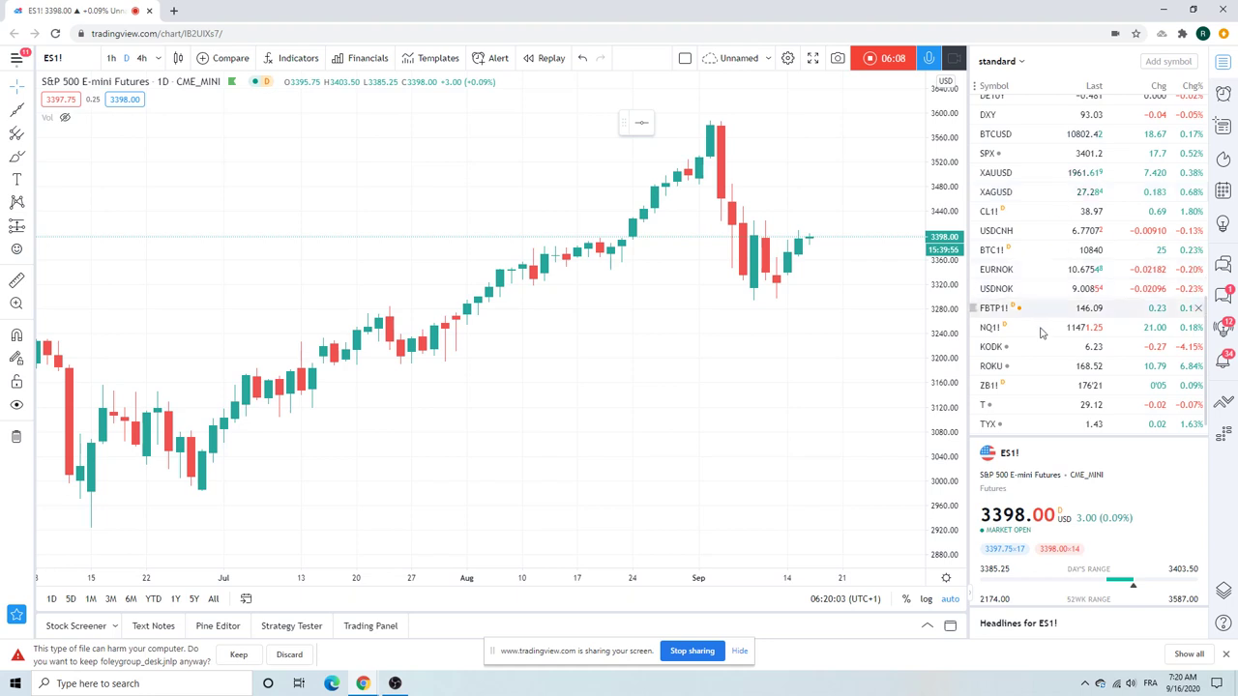
# Step: Load the ZB1! T-Bond daily chart, trading at 176'21, from the watchlist
pyautogui.click(1033, 387)
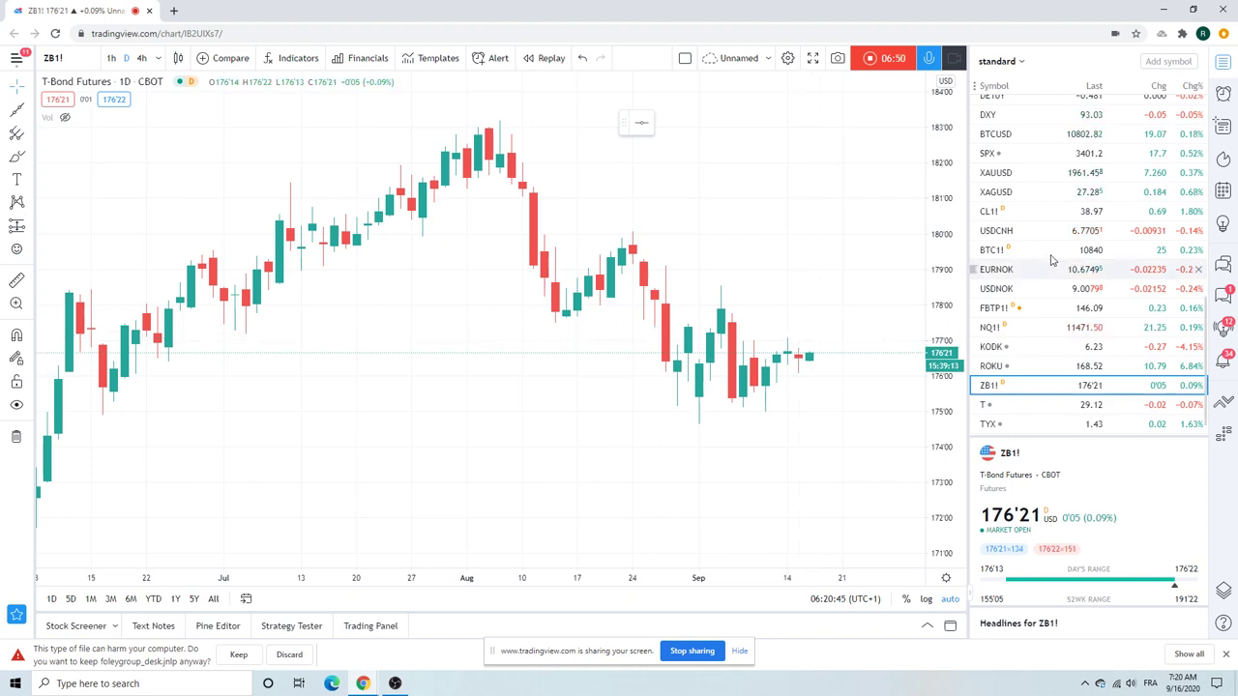
pyautogui.scroll(-1, 1067, 220)
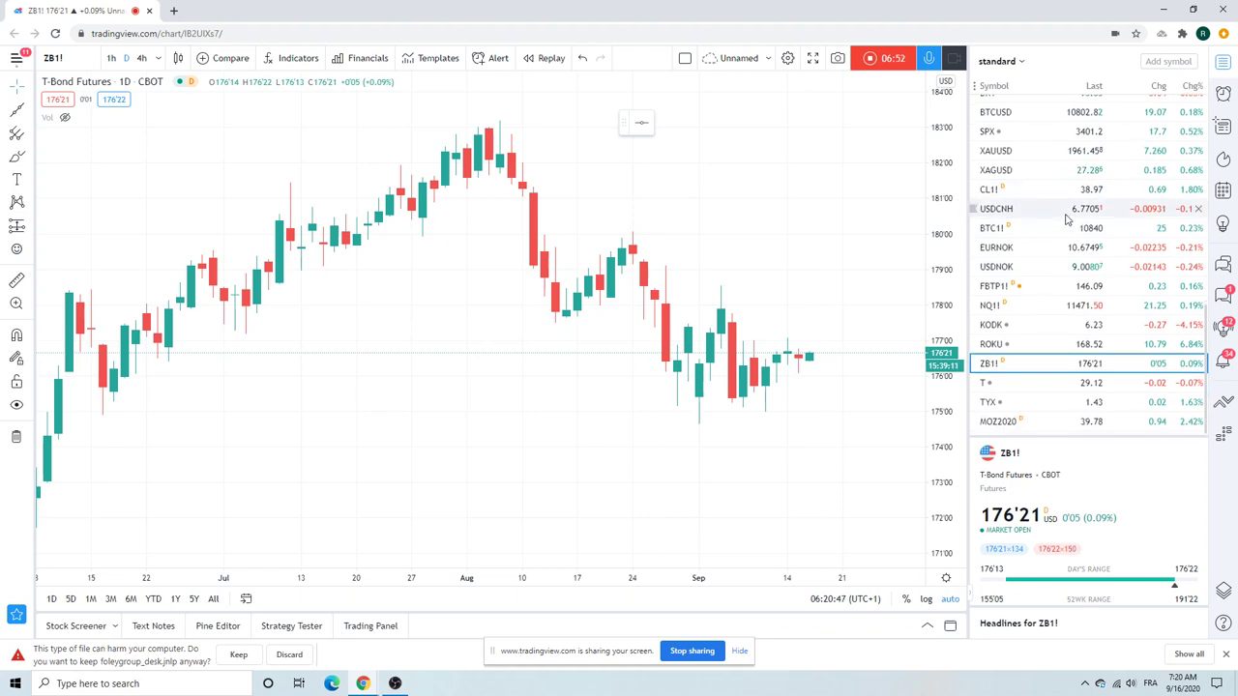
pyautogui.scroll(3, 1067, 220)
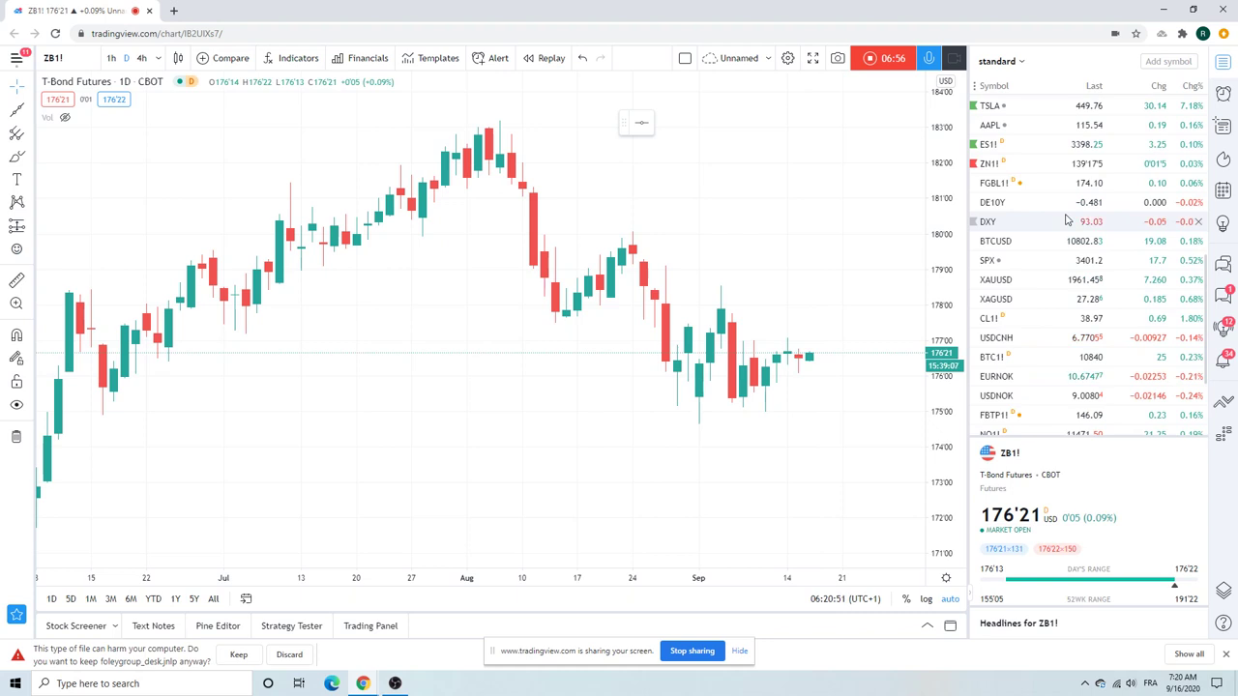
# Step: Load the BTC1! daily chart and zoom out the time axis to span March through September
pyautogui.click(1042, 362)
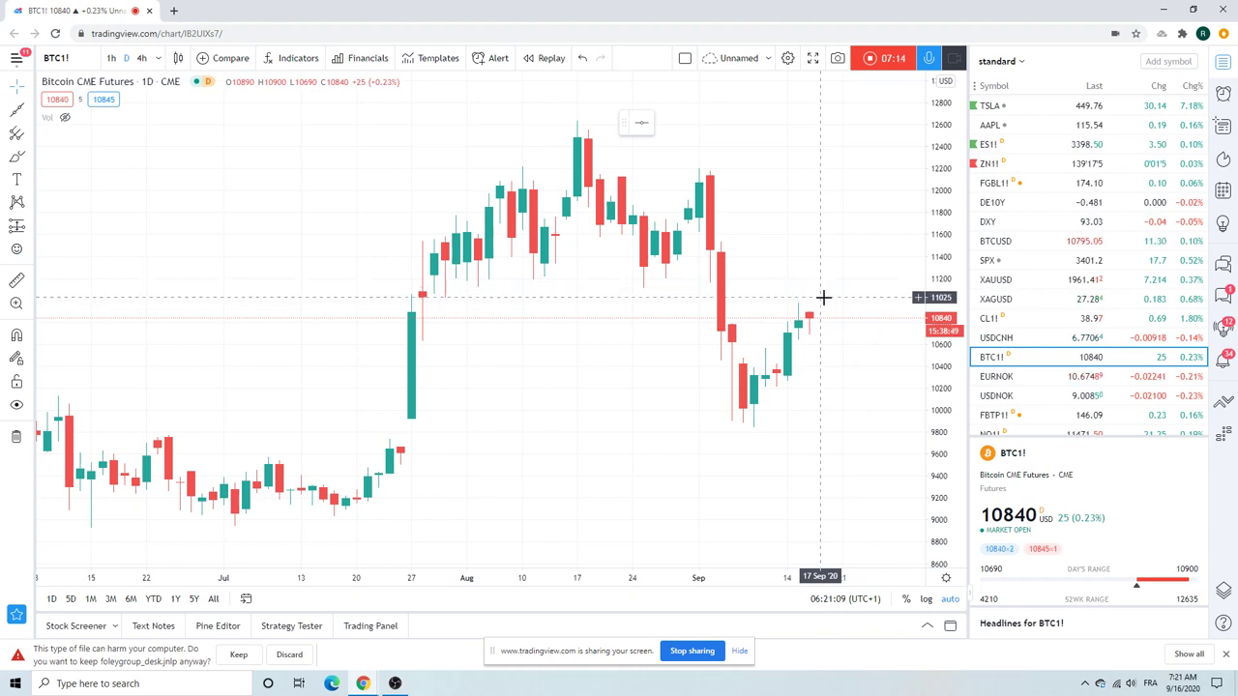
pyautogui.scroll(-3, 766, 237)
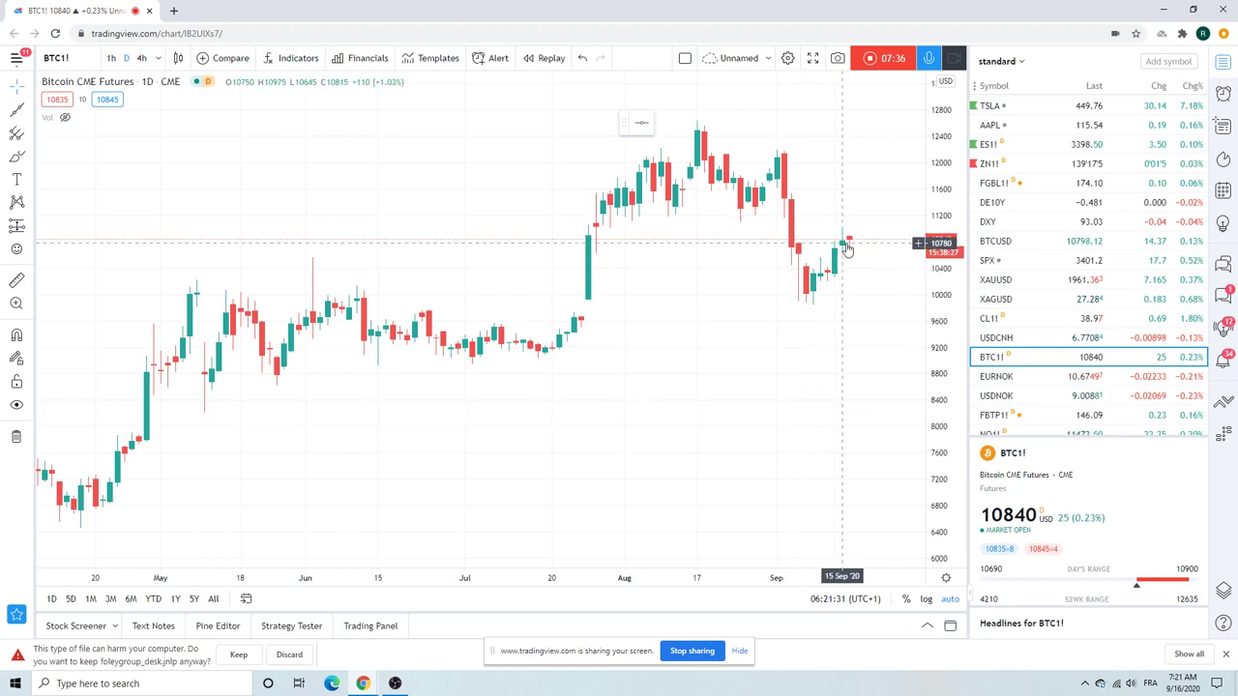
pyautogui.scroll(-2, 841, 203)
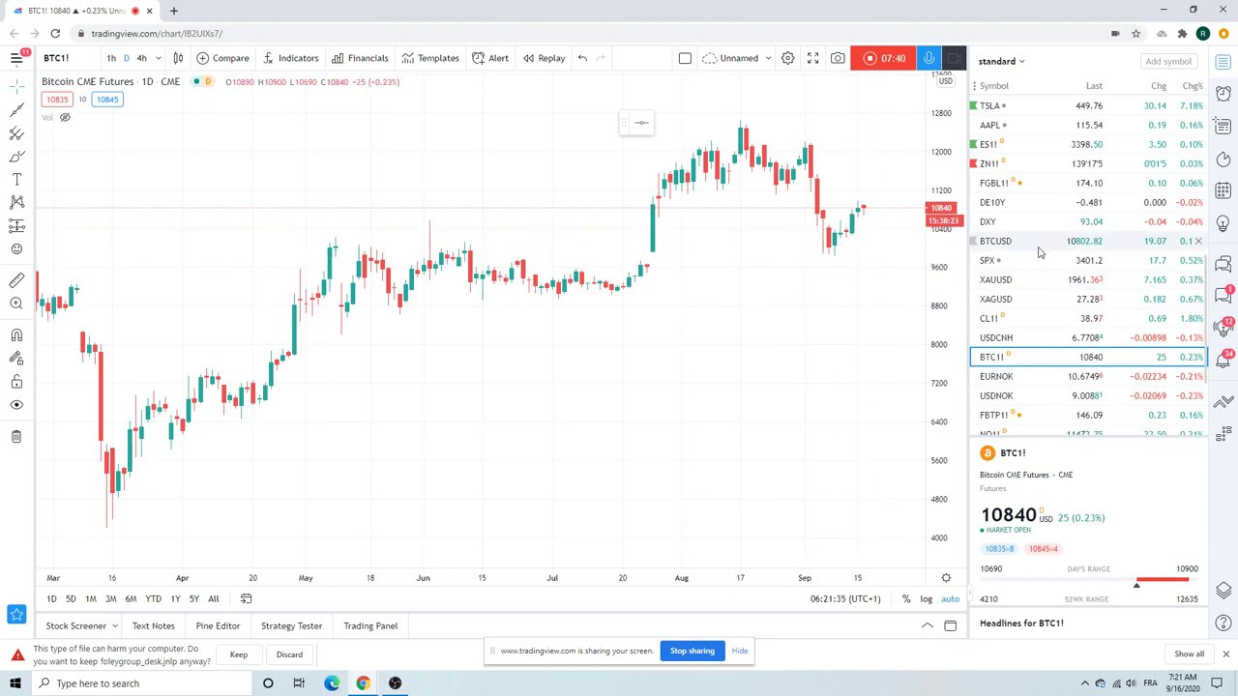
pyautogui.scroll(3, 1040, 252)
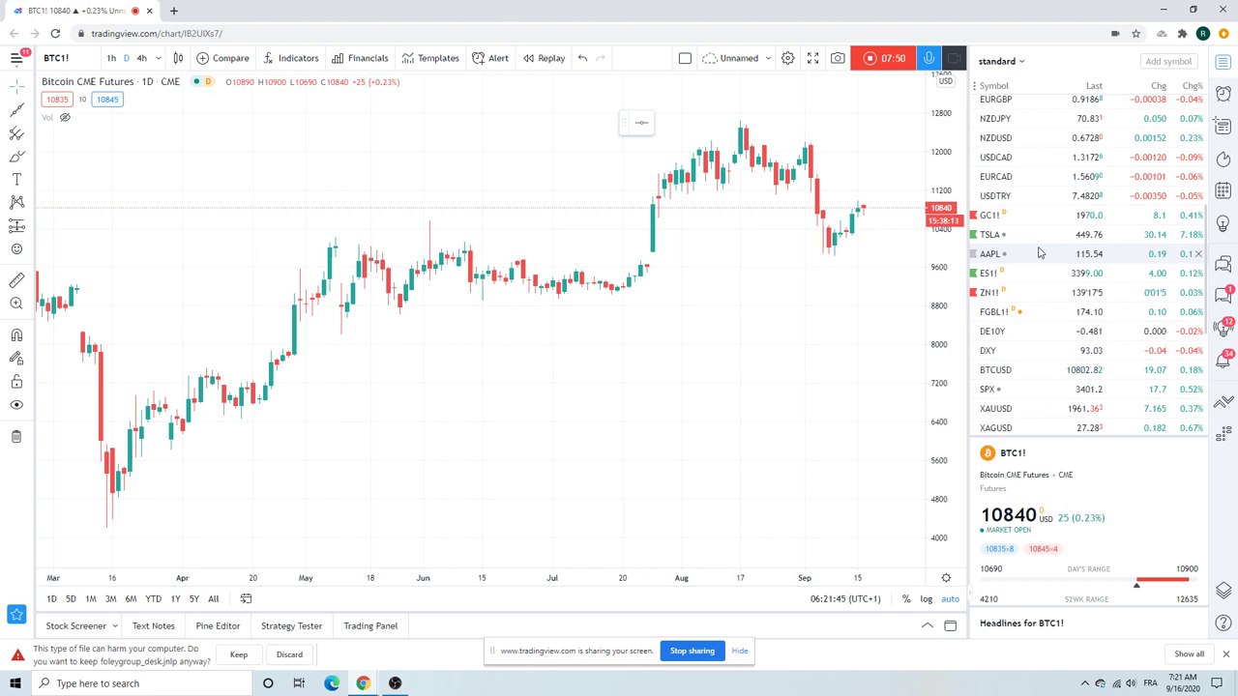
pyautogui.scroll(3, 1040, 253)
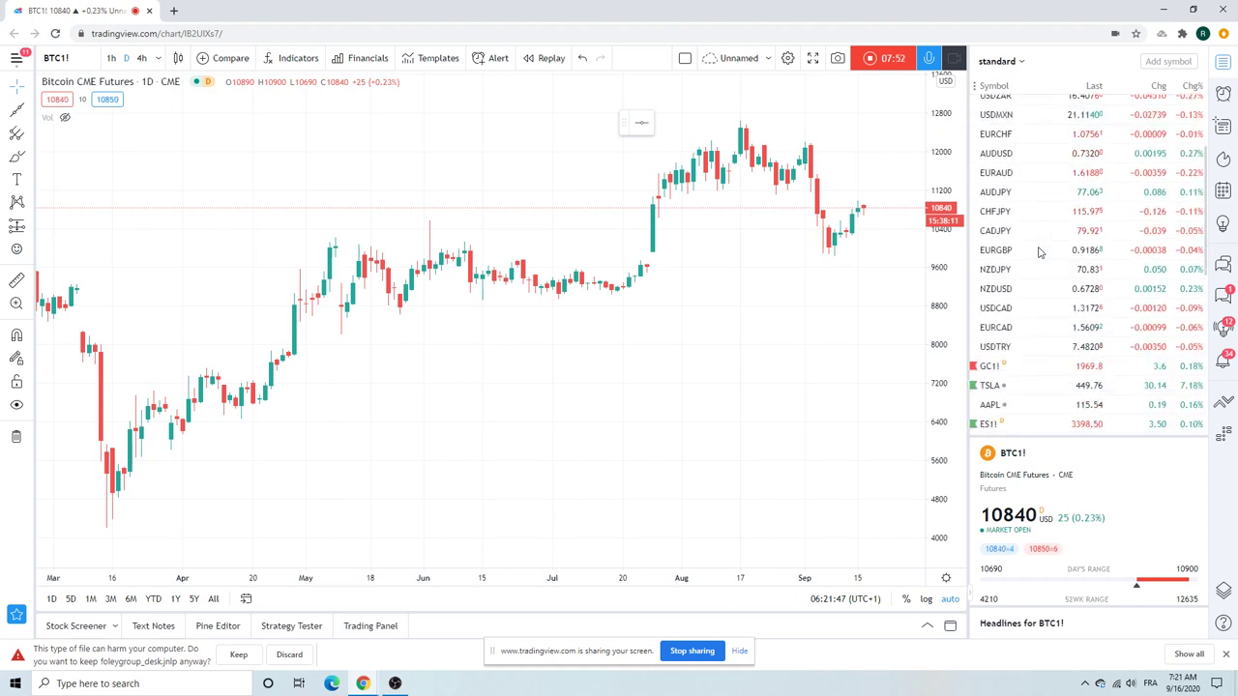
pyautogui.scroll(3, 1040, 253)
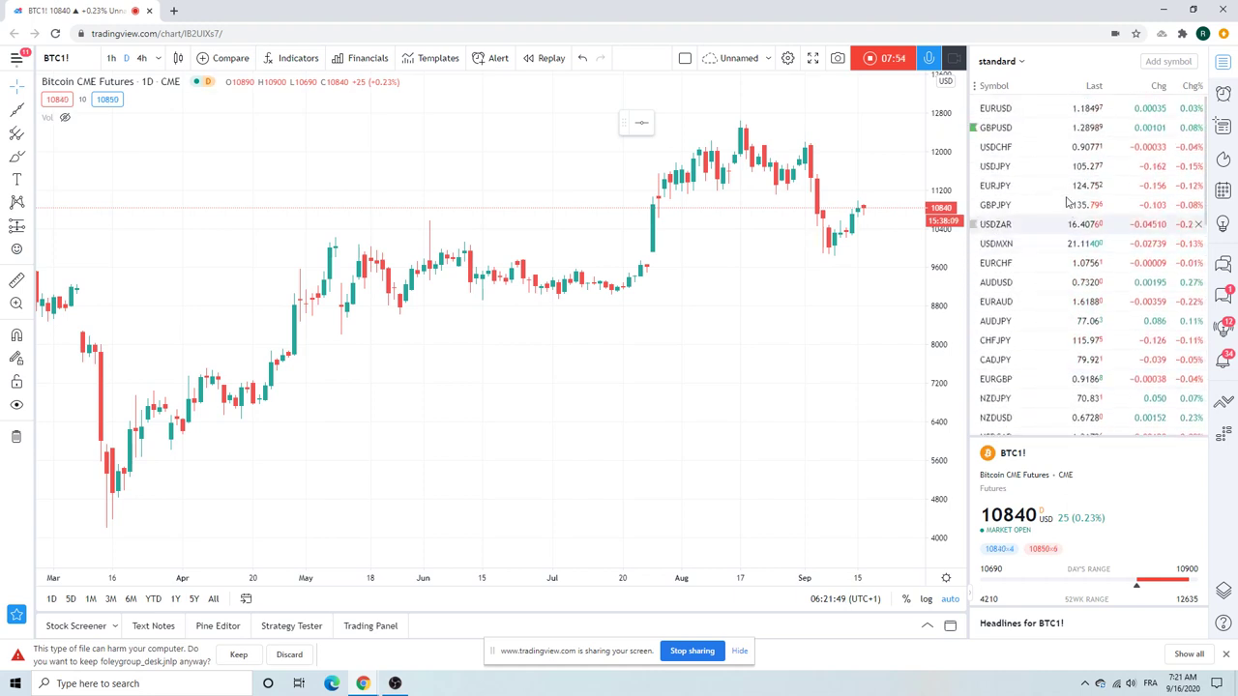